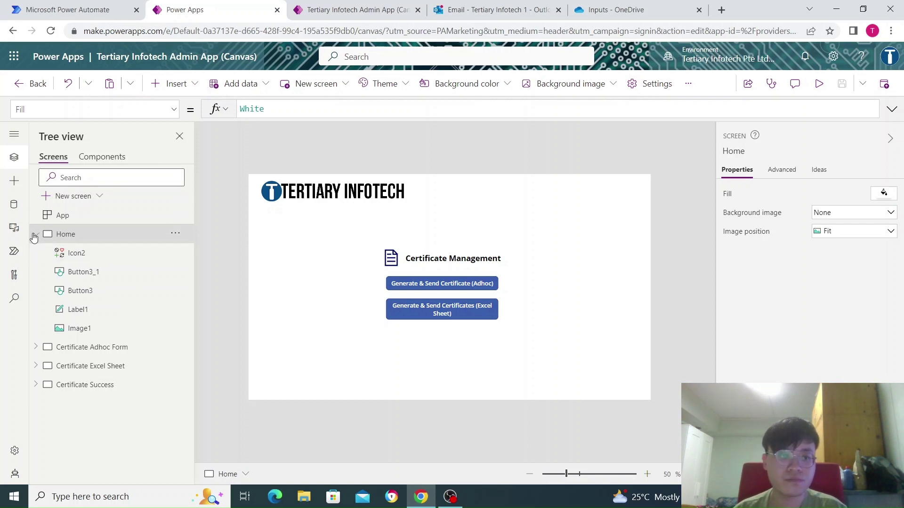
- Select the Adhoc and Excel Sheet buttons on Home to view the Navigate('Certificate Excel Sheet') formula
{"action": "left_click", "coordinate": [451, 286]}
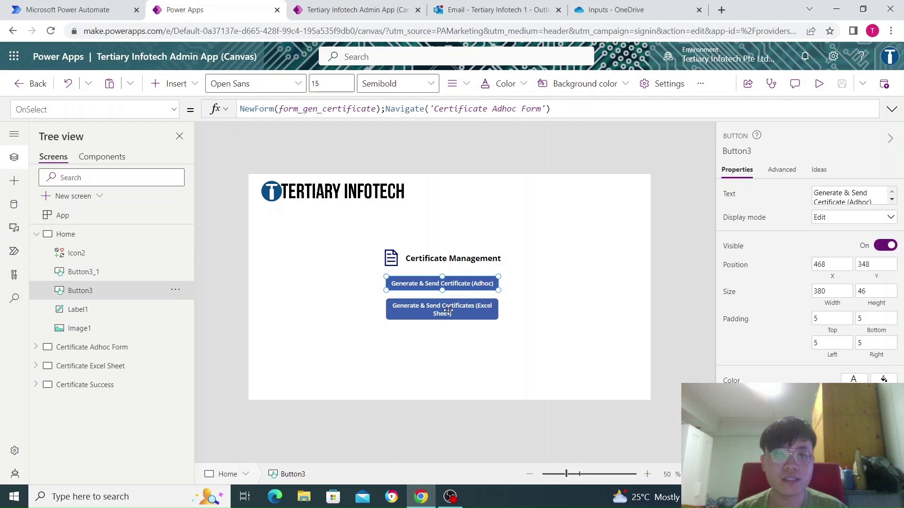
{"action": "left_click", "coordinate": [454, 308]}
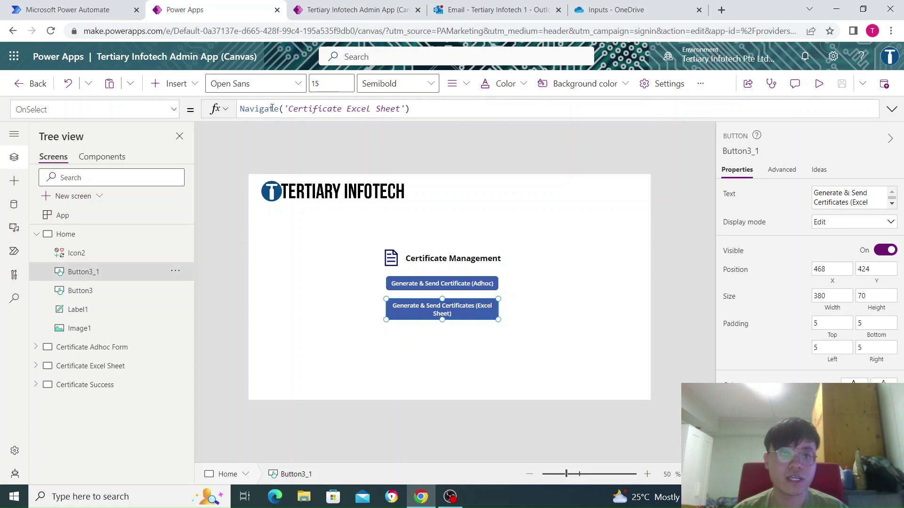
{"action": "left_click", "coordinate": [250, 109]}
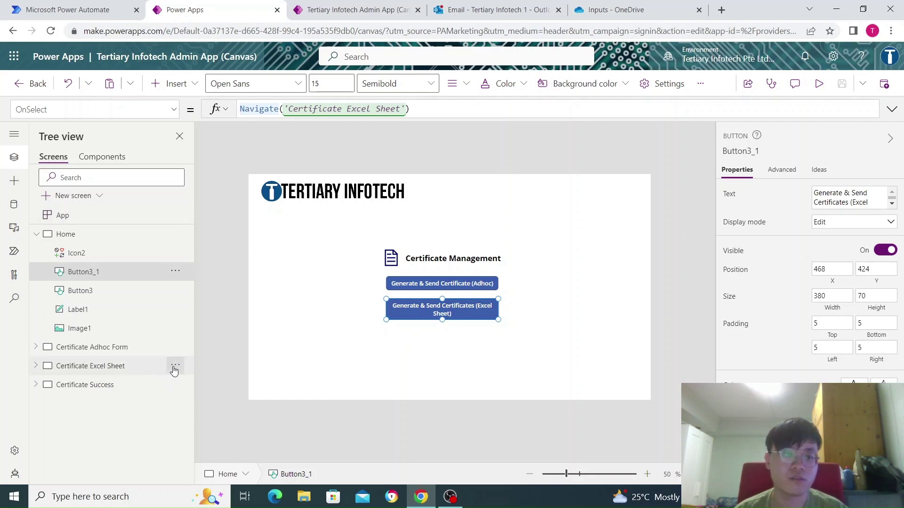
- Preview the Certificate Excel Sheet screen in Tree view, opening and closing its options menu
{"action": "left_click", "coordinate": [174, 370]}
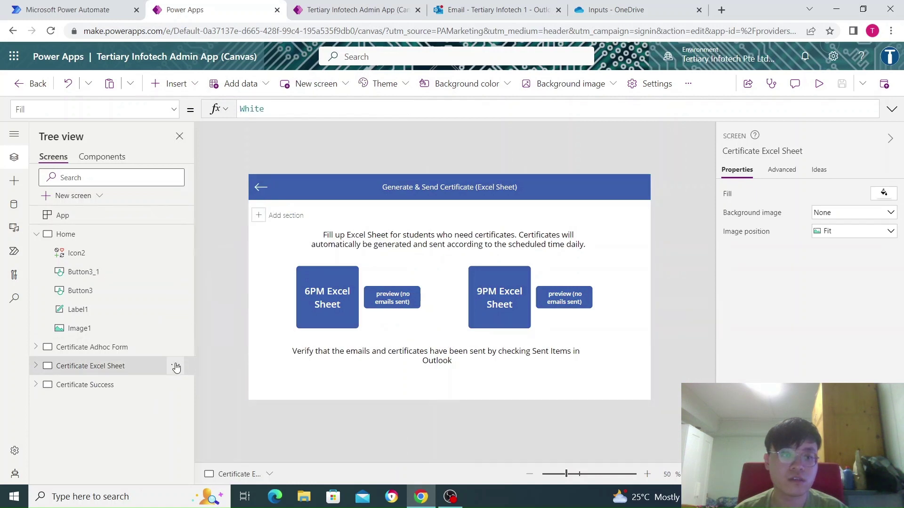
{"action": "left_click", "coordinate": [175, 366]}
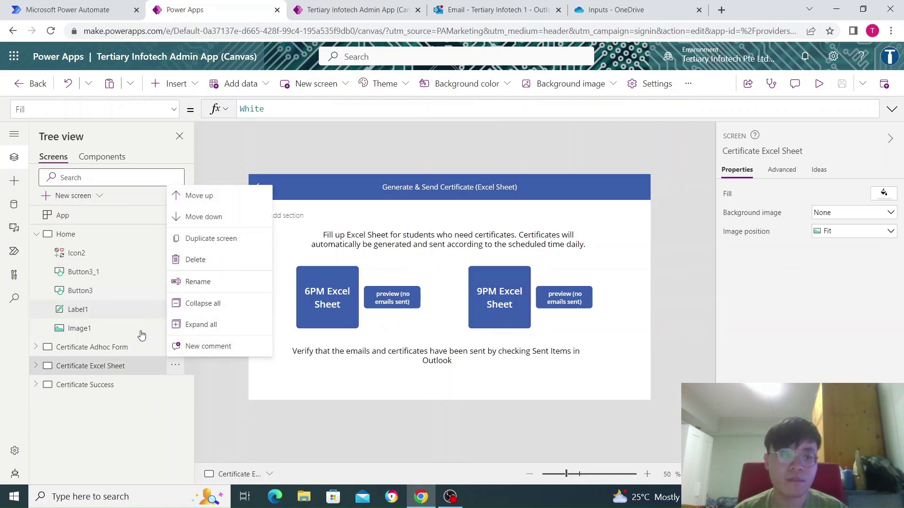
{"action": "left_click", "coordinate": [172, 371]}
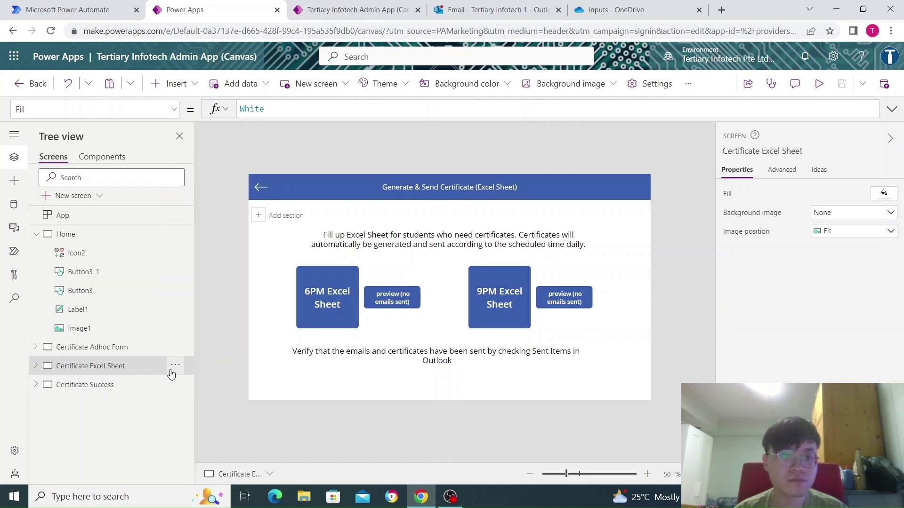
- Return to Home, dismiss the security warning, and select the title, Adhoc and Excel Sheet buttons
{"action": "left_click", "coordinate": [81, 234]}
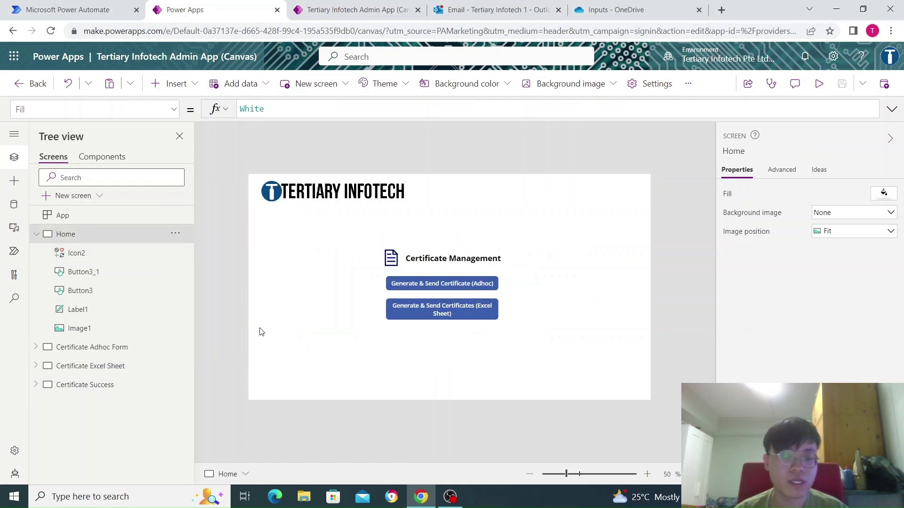
{"action": "left_click", "coordinate": [440, 263]}
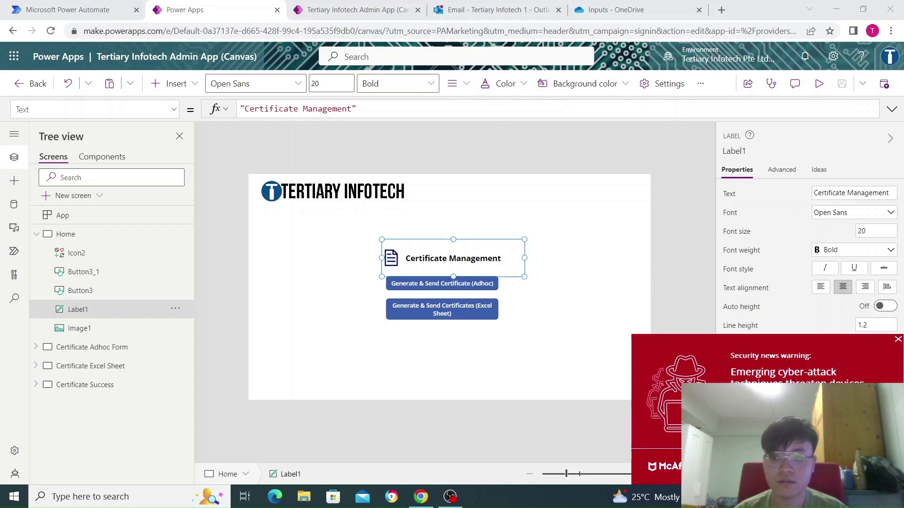
{"action": "left_click", "coordinate": [898, 340]}
{"action": "left_click", "coordinate": [457, 287]}
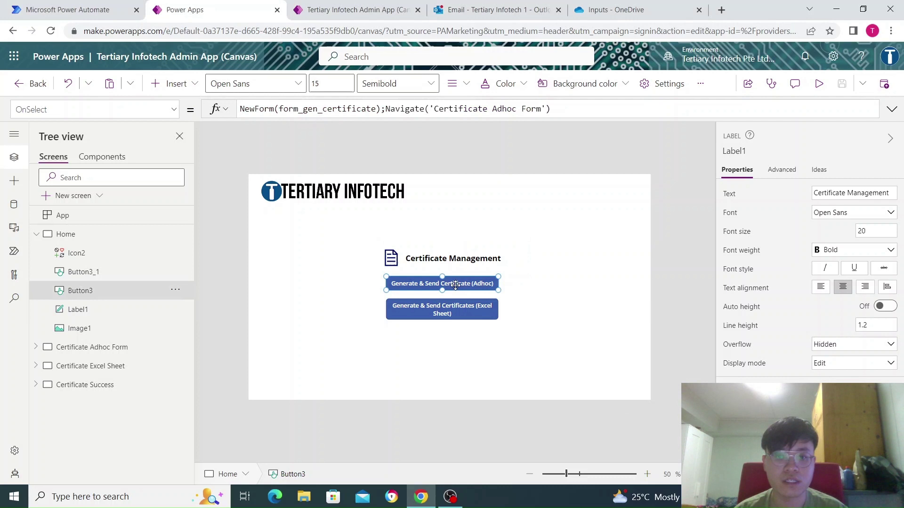
{"action": "left_click", "coordinate": [448, 311]}
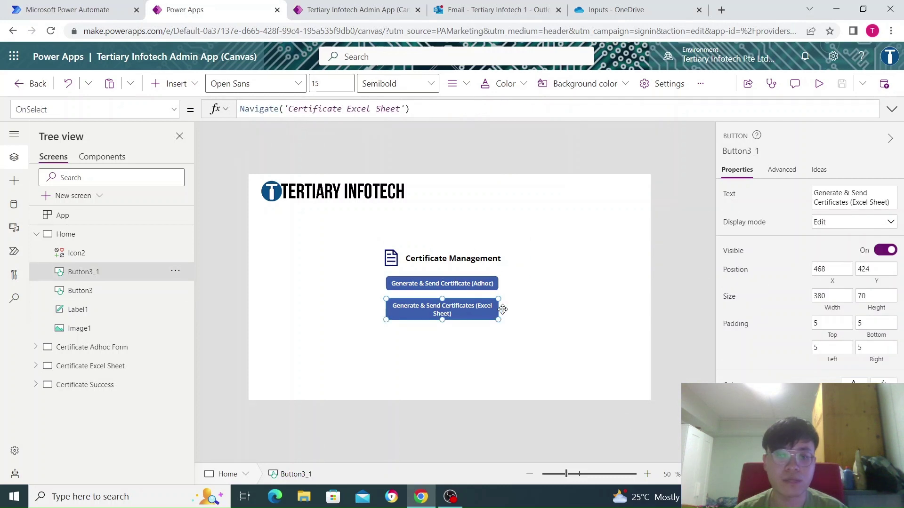
- Read the 6PM Excel Sheet button's Launch link and open the '6pm certificate namelist' workbook
{"action": "left_click", "coordinate": [465, 311], "text": "alt"}
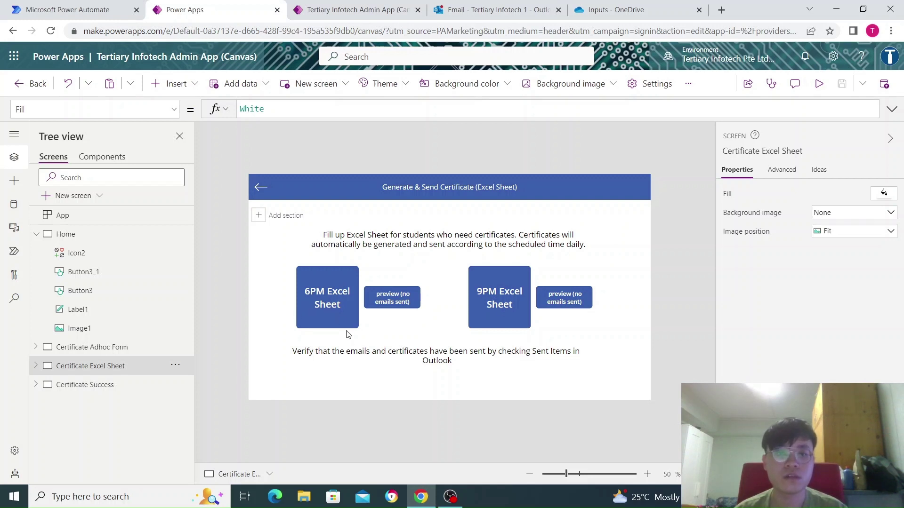
{"action": "left_click", "coordinate": [340, 320]}
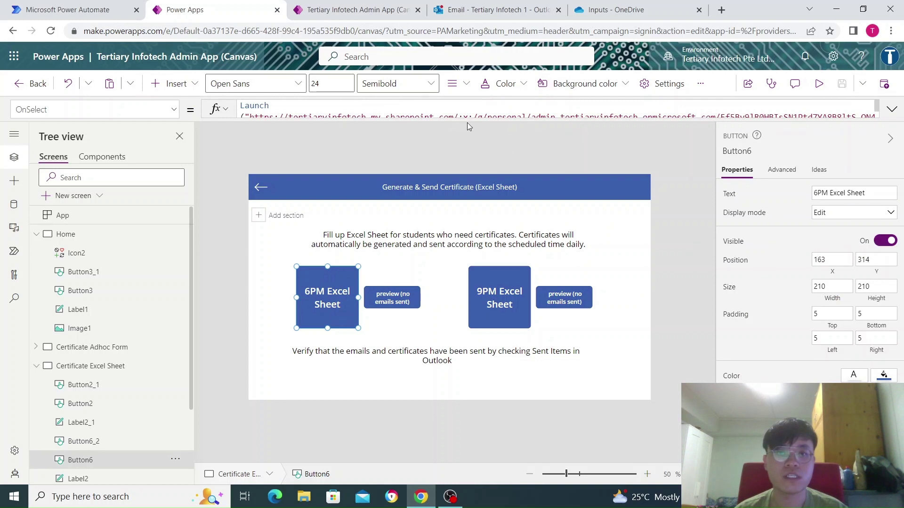
{"action": "left_click_drag", "start_coordinate": [465, 126], "coordinate": [460, 146]}
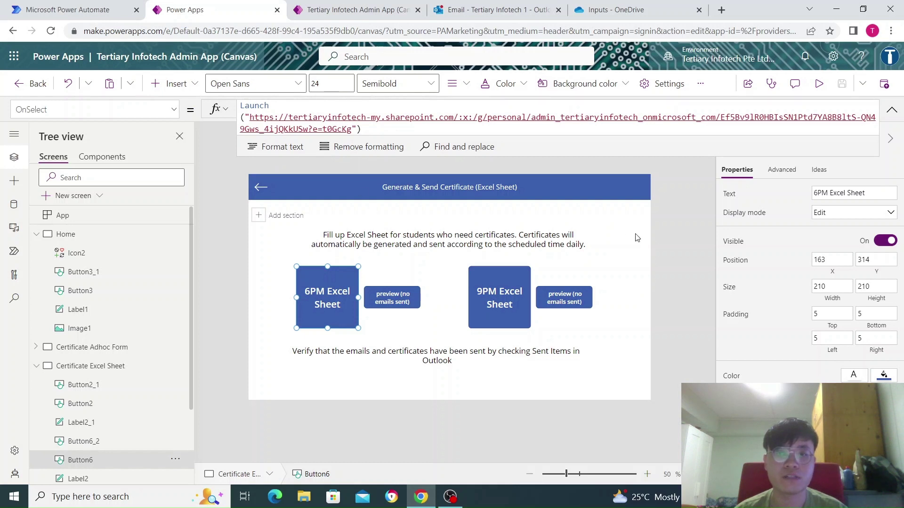
{"action": "left_click", "coordinate": [665, 233]}
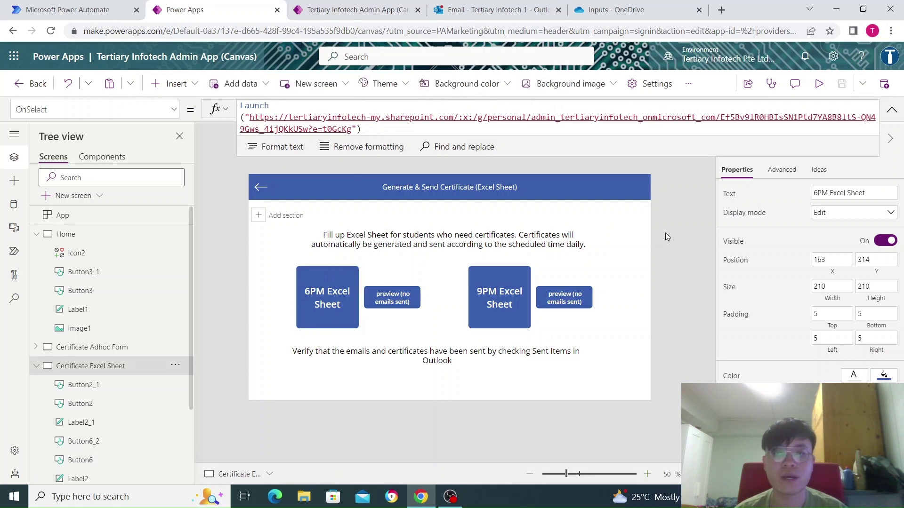
{"action": "left_click", "coordinate": [337, 286], "text": "alt"}
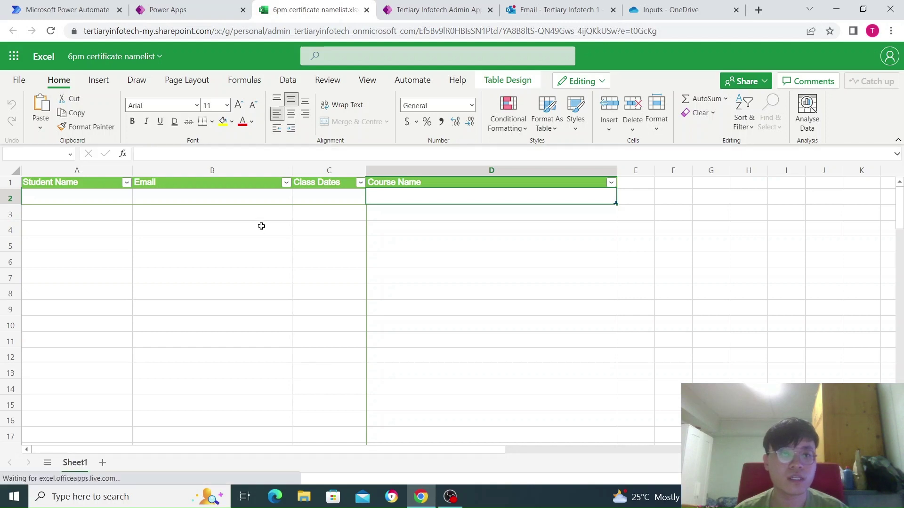
{"action": "left_click", "coordinate": [101, 203]}
{"action": "left_click", "coordinate": [198, 200]}
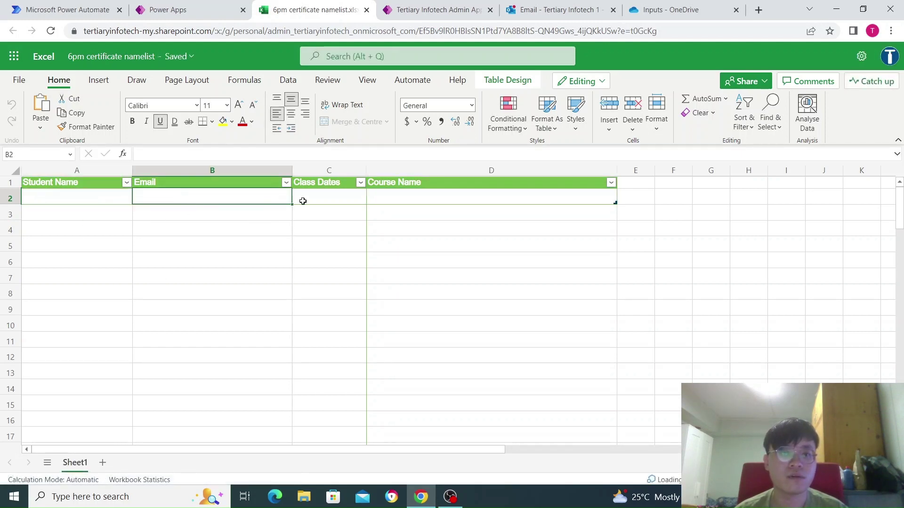
{"action": "left_click", "coordinate": [302, 201]}
{"action": "left_click", "coordinate": [414, 197]}
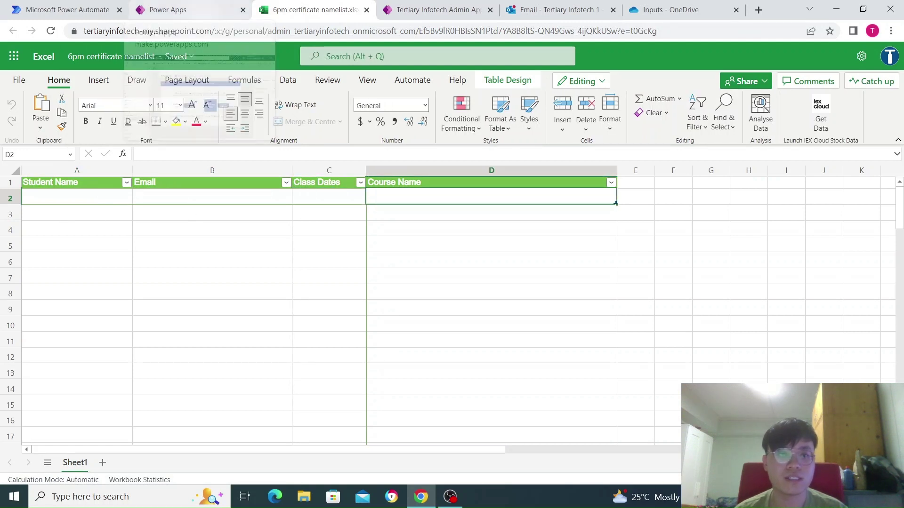
{"action": "left_click", "coordinate": [94, 204]}
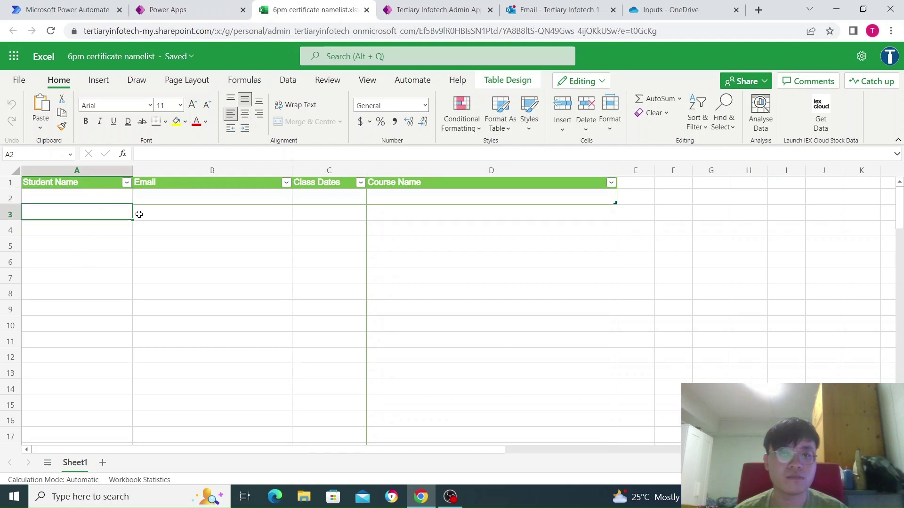
{"action": "left_click", "coordinate": [97, 212]}
{"action": "mouse_move", "coordinate": [613, 204]}
{"action": "left_mouse_down"}
{"action": "mouse_move", "coordinate": [610, 348]}
{"action": "mouse_move", "coordinate": [626, 284]}
{"action": "mouse_move", "coordinate": [612, 202]}
{"action": "left_mouse_up"}
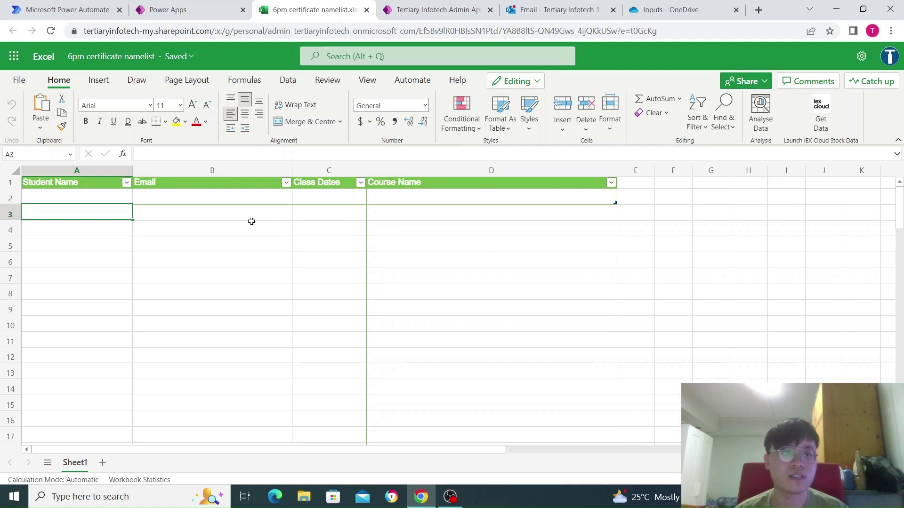
- Open 'schedule certificate emails for 6pm' from My flows in edit mode
{"action": "left_click", "coordinate": [85, 13]}
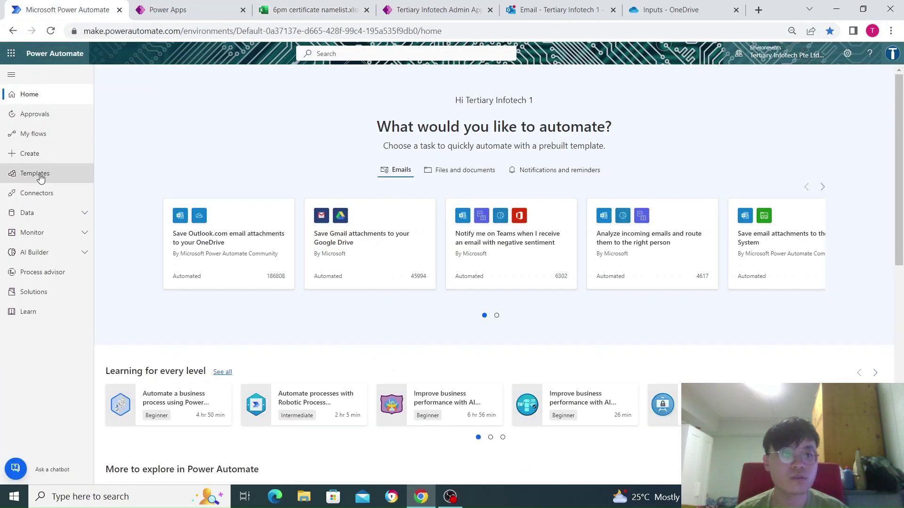
{"action": "left_click", "coordinate": [46, 133]}
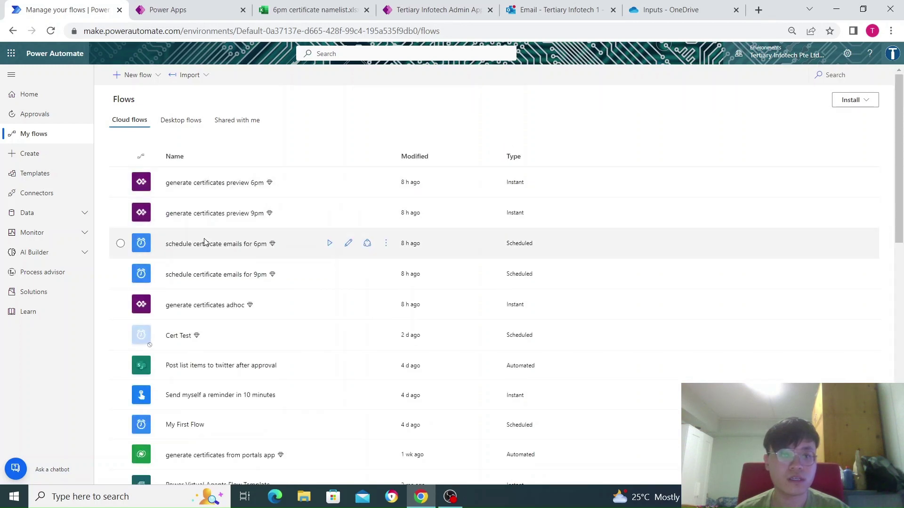
{"action": "left_click", "coordinate": [230, 246]}
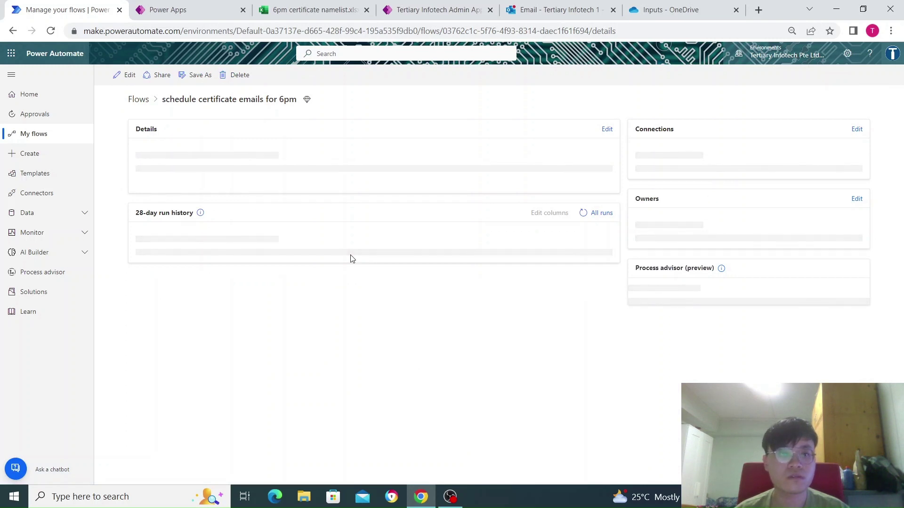
{"action": "left_click", "coordinate": [124, 75]}
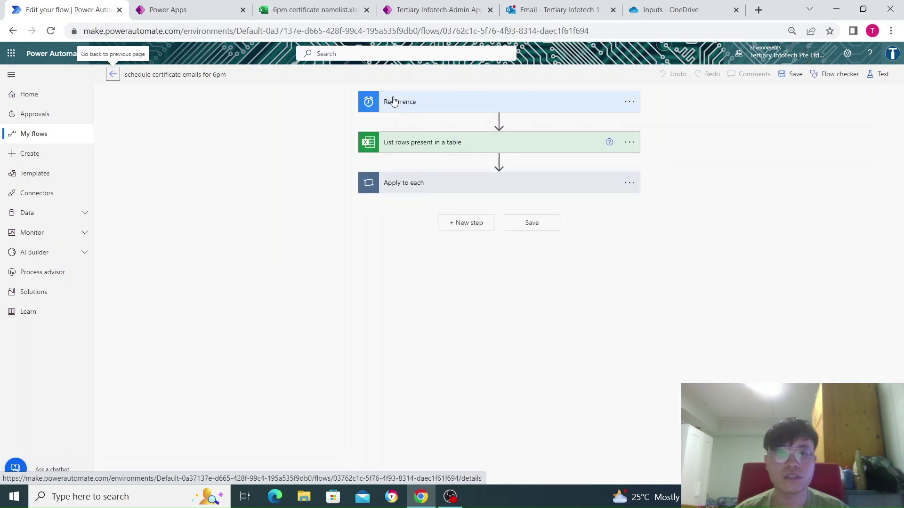
- Expand Recurrence and List rows to show the 18:00 schedule and Table2 of '6pm certificate namelist.xlsx'
{"action": "left_click", "coordinate": [420, 108]}
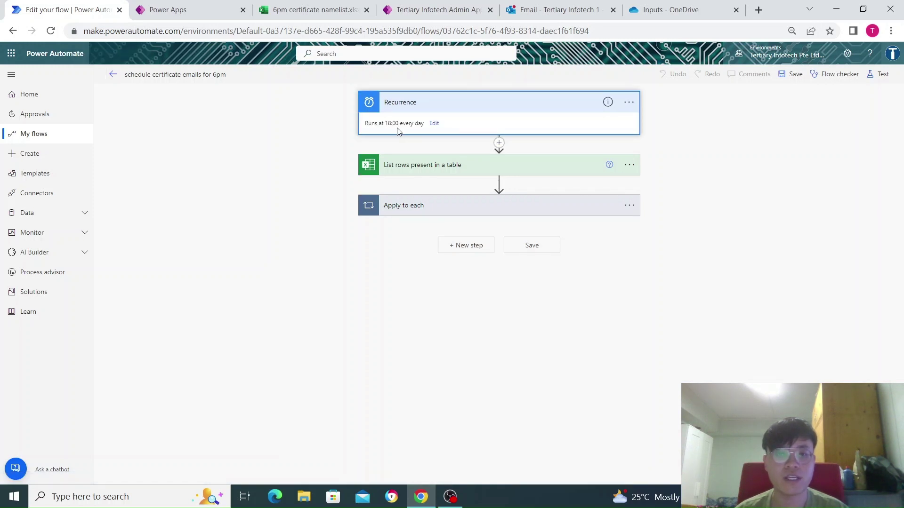
{"action": "left_click", "coordinate": [420, 166]}
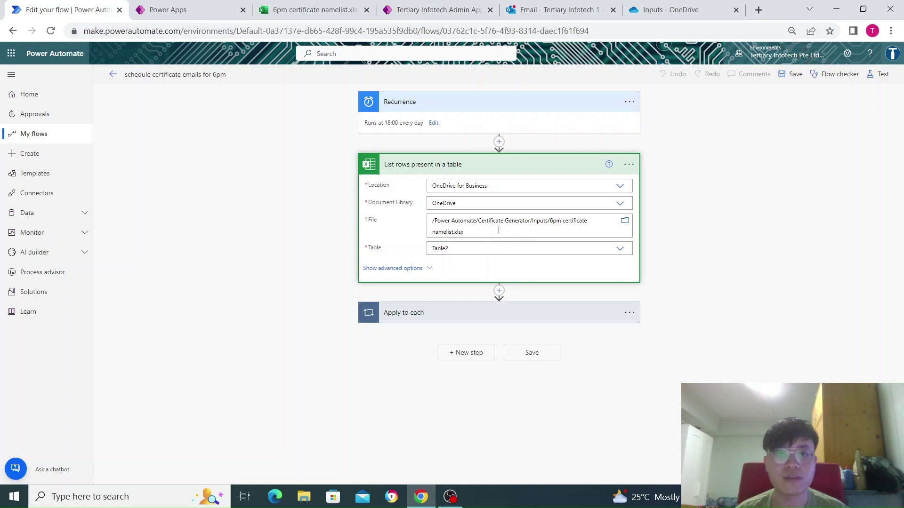
{"action": "left_click", "coordinate": [311, 9]}
{"action": "left_click", "coordinate": [68, 10]}
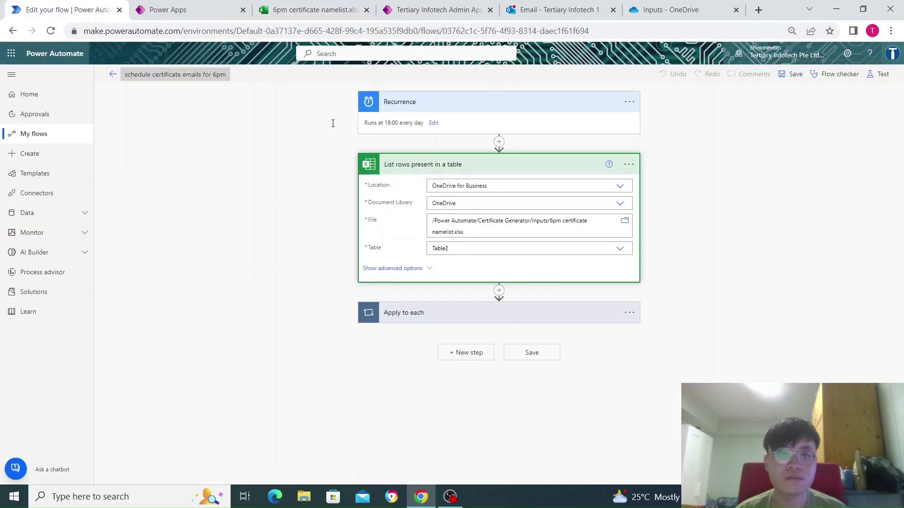
- Expand the Apply to each loop and look through its inner steps
{"action": "left_click", "coordinate": [411, 320]}
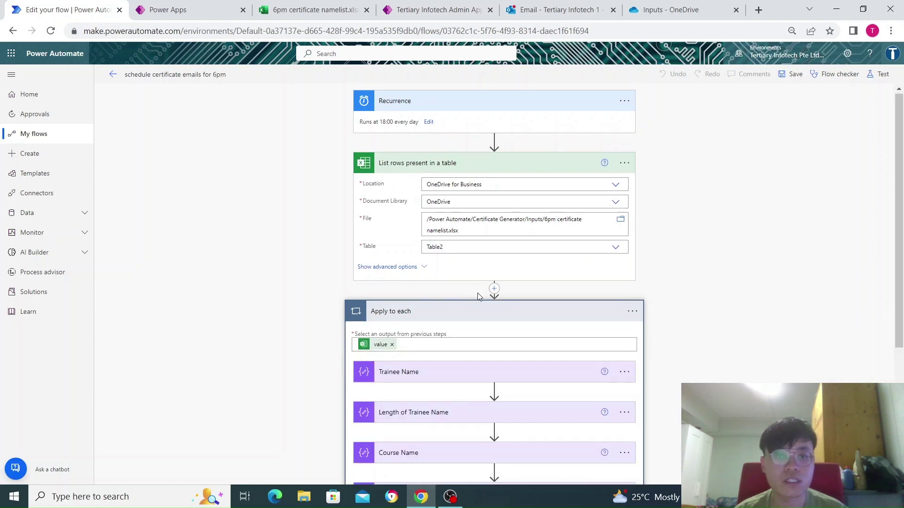
{"action": "scroll", "coordinate": [475, 295], "scroll_direction": "down", "scroll_amount": 3}
{"action": "scroll", "coordinate": [477, 293], "scroll_direction": "down", "scroll_amount": 1}
{"action": "scroll", "coordinate": [477, 293], "scroll_direction": "up", "scroll_amount": 2}
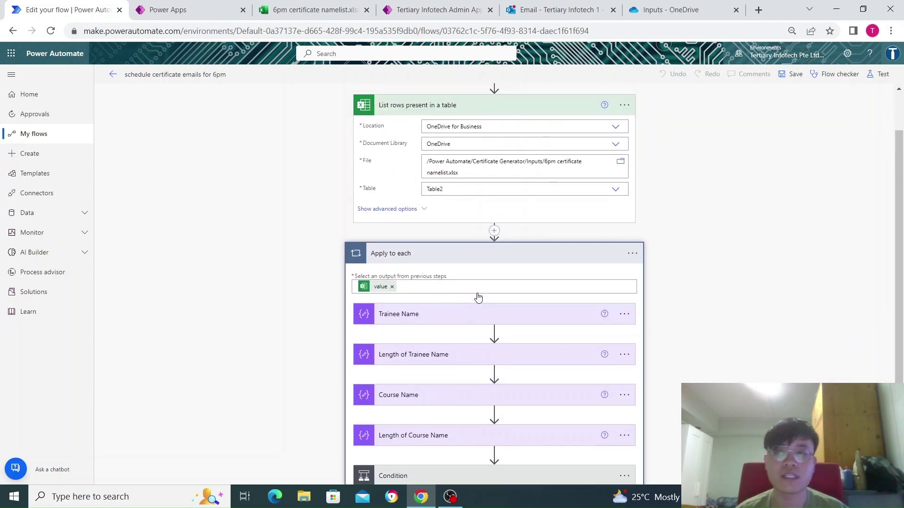
{"action": "scroll", "coordinate": [477, 293], "scroll_direction": "down", "scroll_amount": 1}
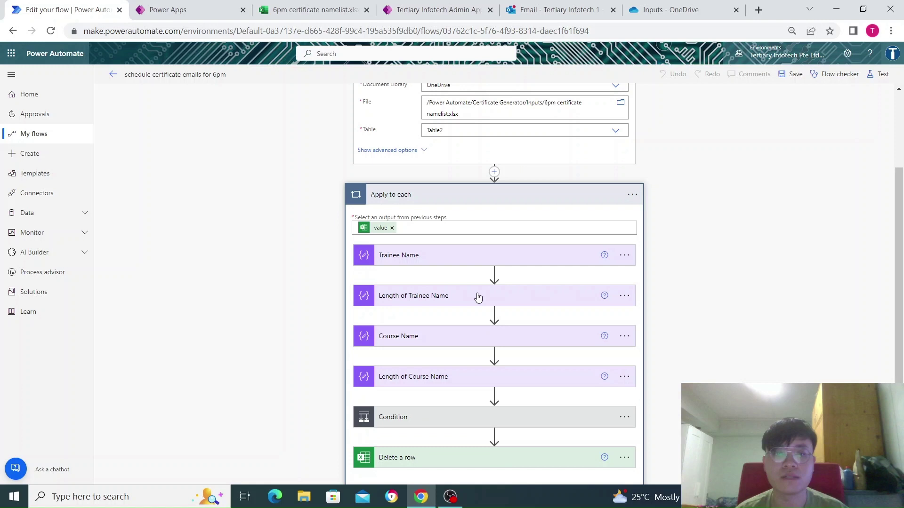
{"action": "scroll", "coordinate": [478, 297], "scroll_direction": "up", "scroll_amount": 3}
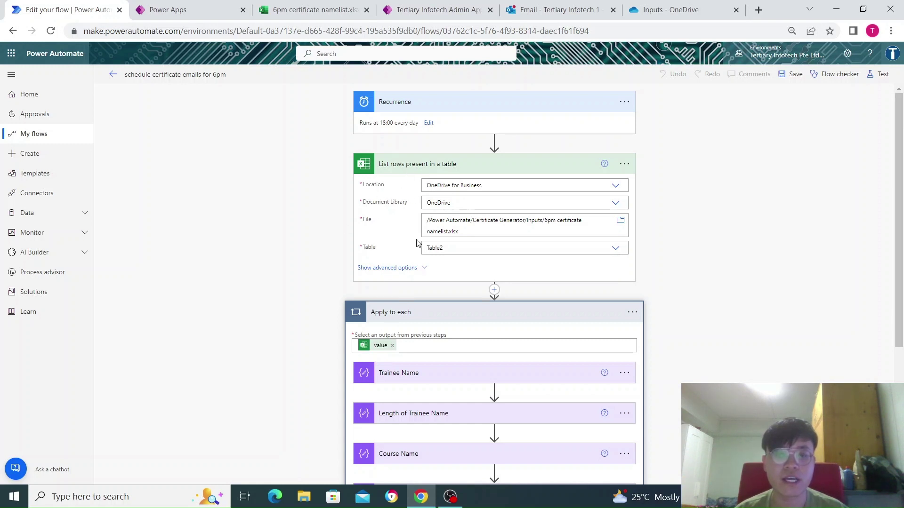
{"action": "scroll", "coordinate": [418, 283], "scroll_direction": "down", "scroll_amount": 1}
{"action": "scroll", "coordinate": [418, 321], "scroll_direction": "down", "scroll_amount": 2}
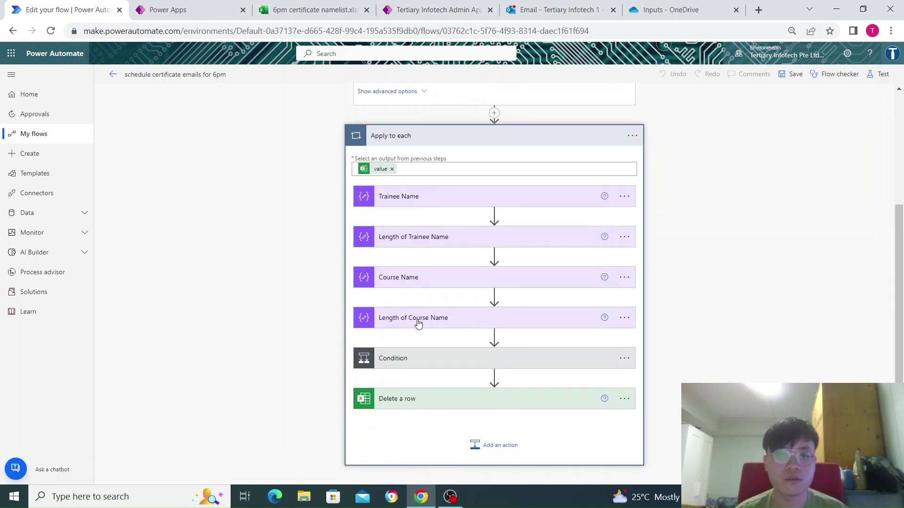
- Check Trainee Name's Student Name input and the length(...) expression in Length of Trainee Name
{"action": "left_click", "coordinate": [405, 202]}
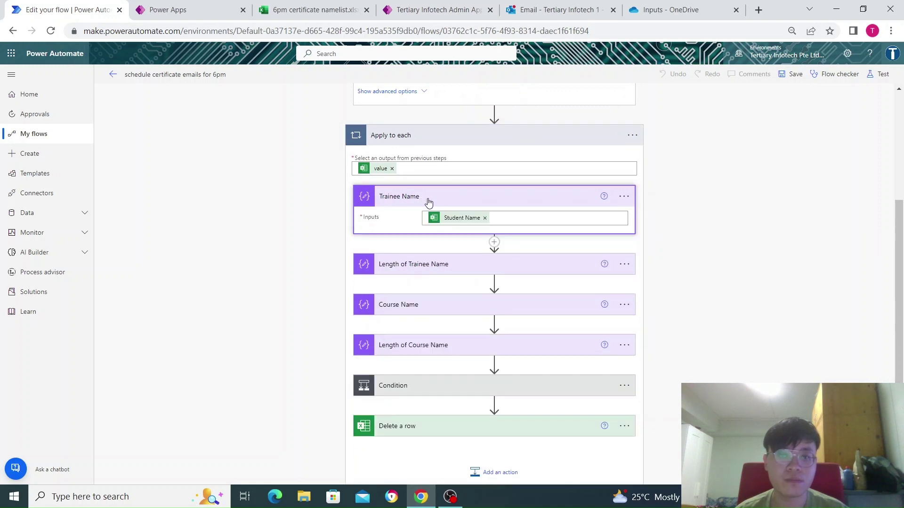
{"action": "left_click", "coordinate": [429, 203]}
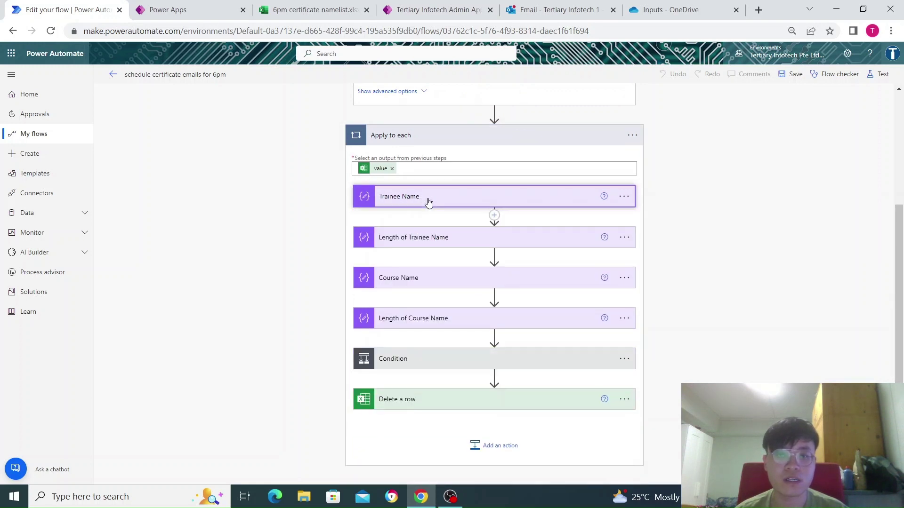
{"action": "left_click", "coordinate": [409, 238]}
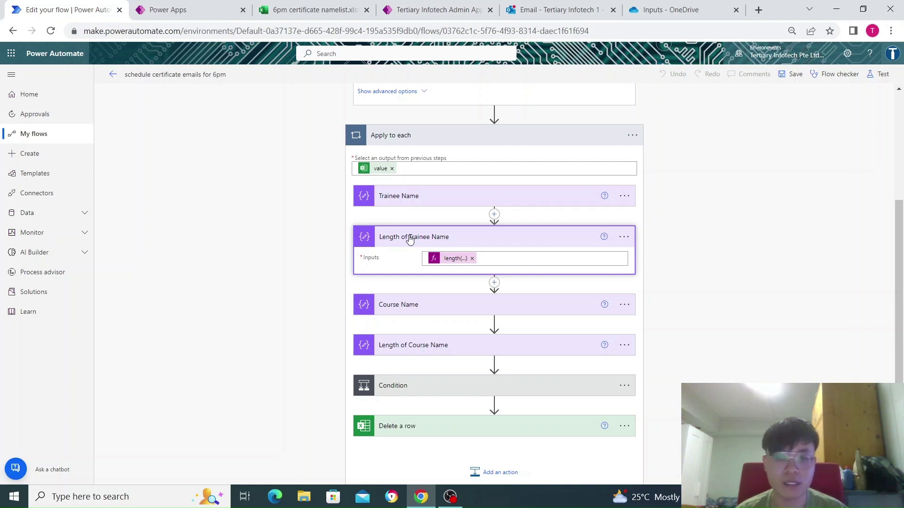
{"action": "scroll", "coordinate": [409, 239], "scroll_direction": "down", "scroll_amount": 1}
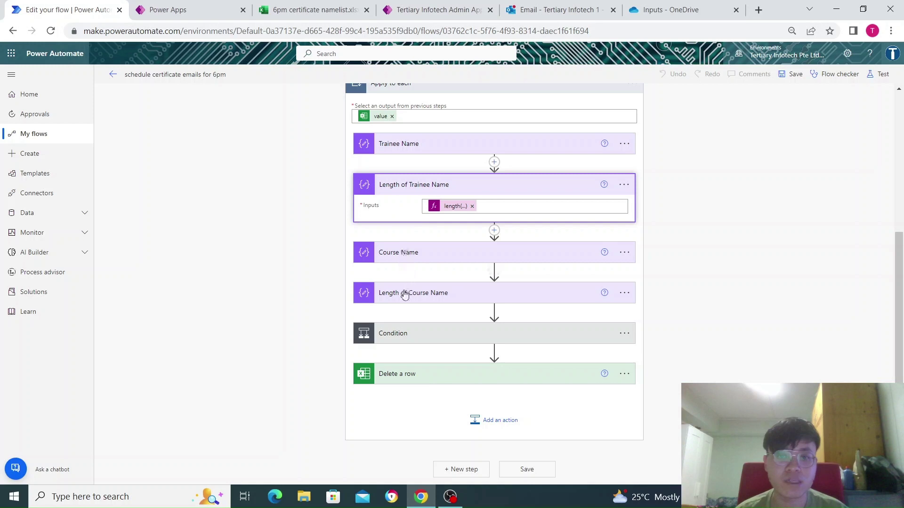
- Expand Length of Course Name's length(...) input and the Condition testing Outputs greater than 41
{"action": "left_click", "coordinate": [428, 292]}
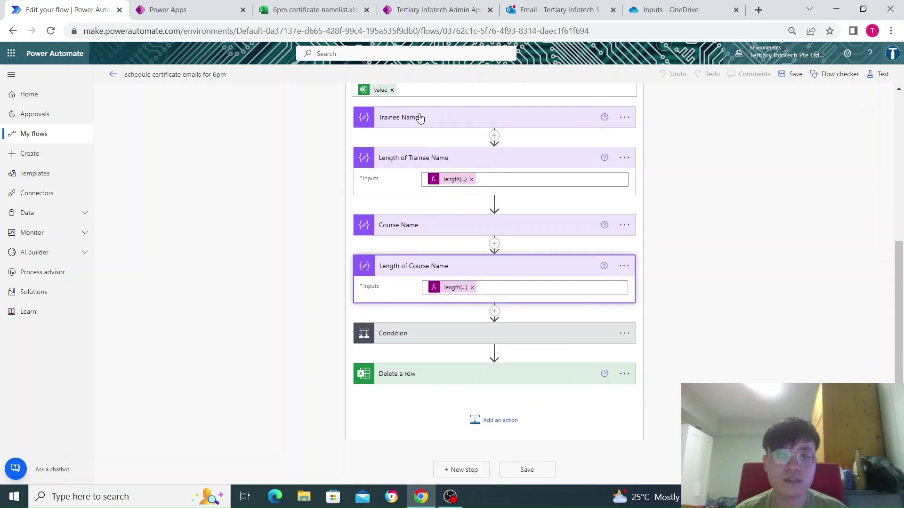
{"action": "left_click", "coordinate": [426, 343]}
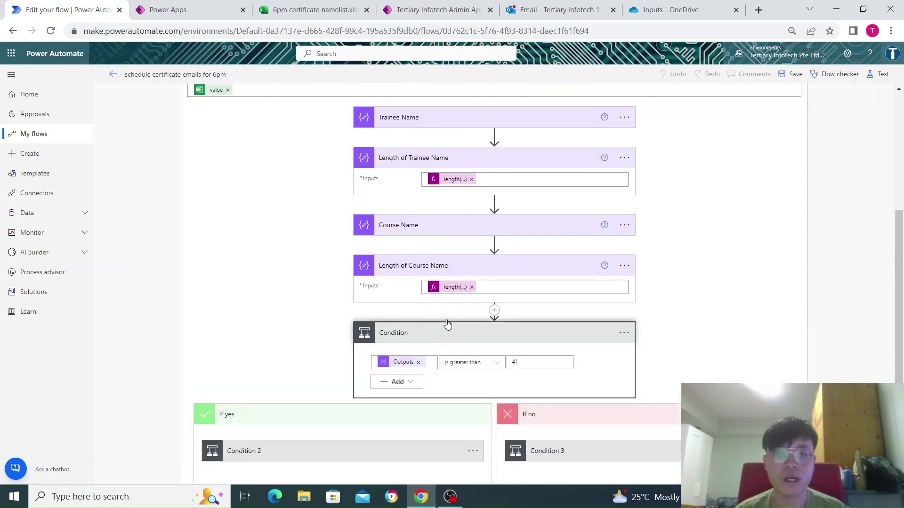
{"action": "scroll", "coordinate": [447, 323], "scroll_direction": "down", "scroll_amount": 1}
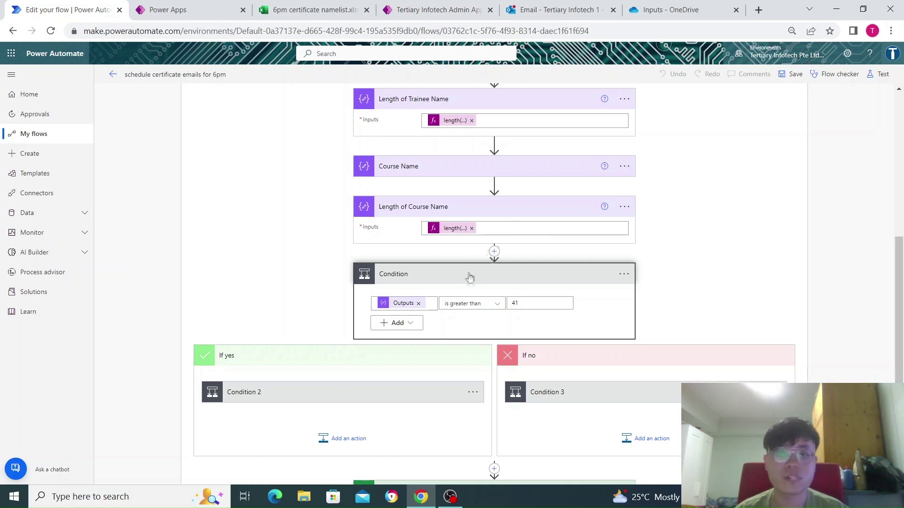
{"action": "left_click", "coordinate": [662, 5]}
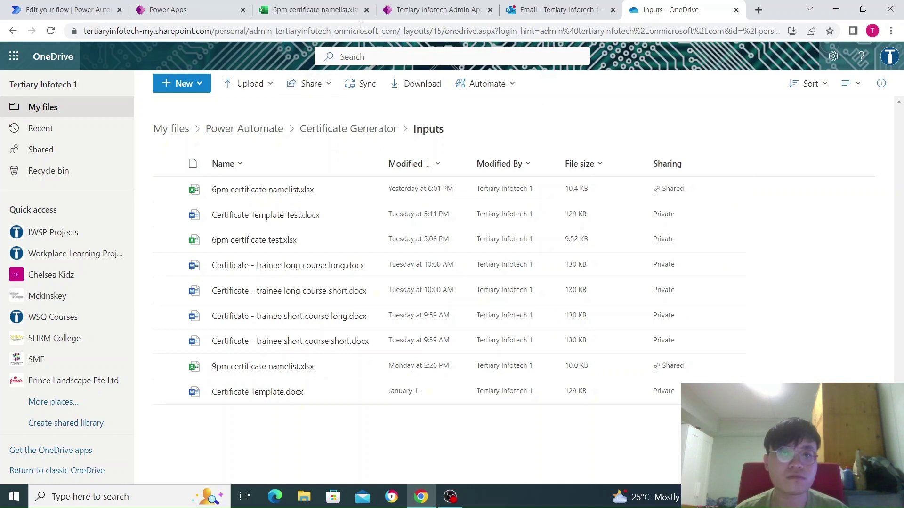
{"action": "left_click", "coordinate": [64, 18]}
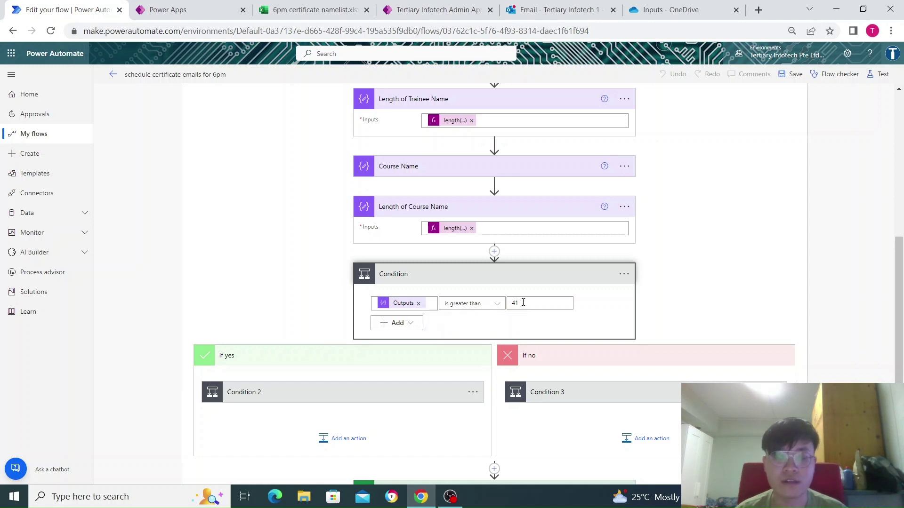
- Expand Condition 2 and inspect its Send an email (V2) and first Word template steps
{"action": "scroll", "coordinate": [523, 302], "scroll_direction": "down", "scroll_amount": 1}
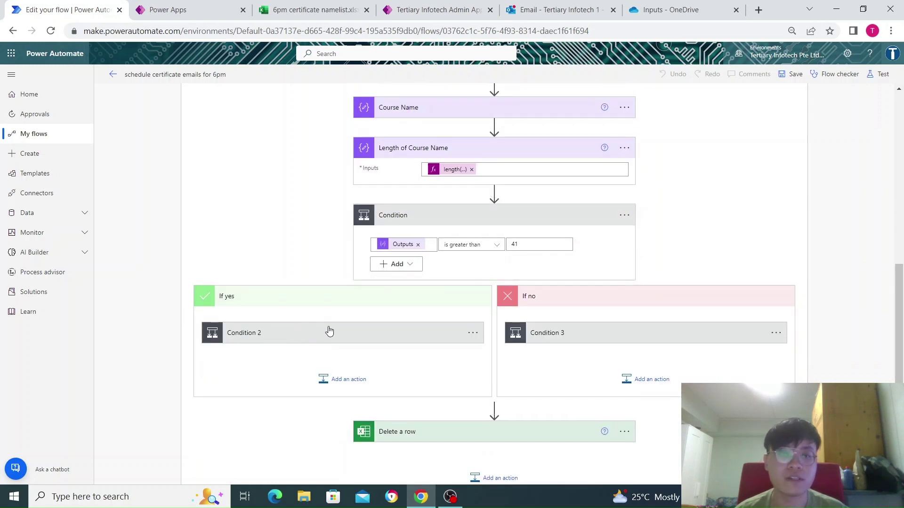
{"action": "left_click", "coordinate": [328, 332]}
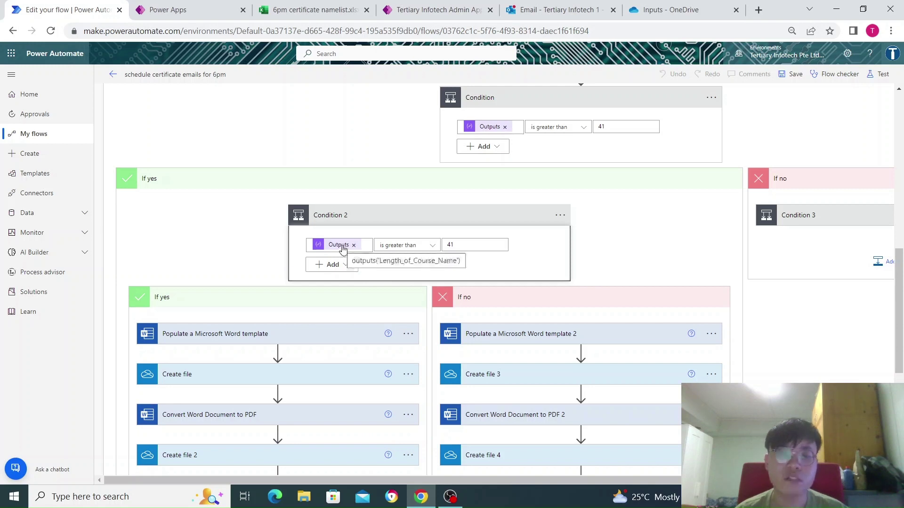
{"action": "scroll", "coordinate": [313, 294], "scroll_direction": "down", "scroll_amount": 3}
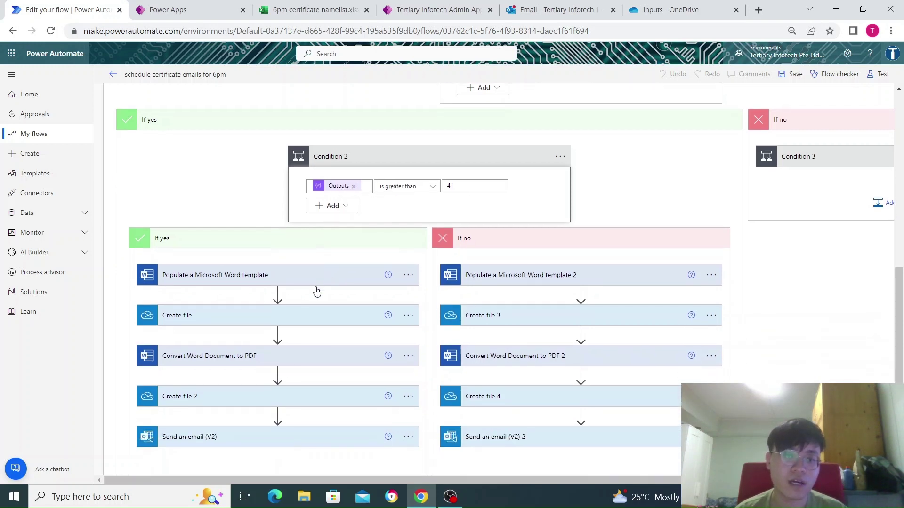
{"action": "left_click", "coordinate": [242, 381]}
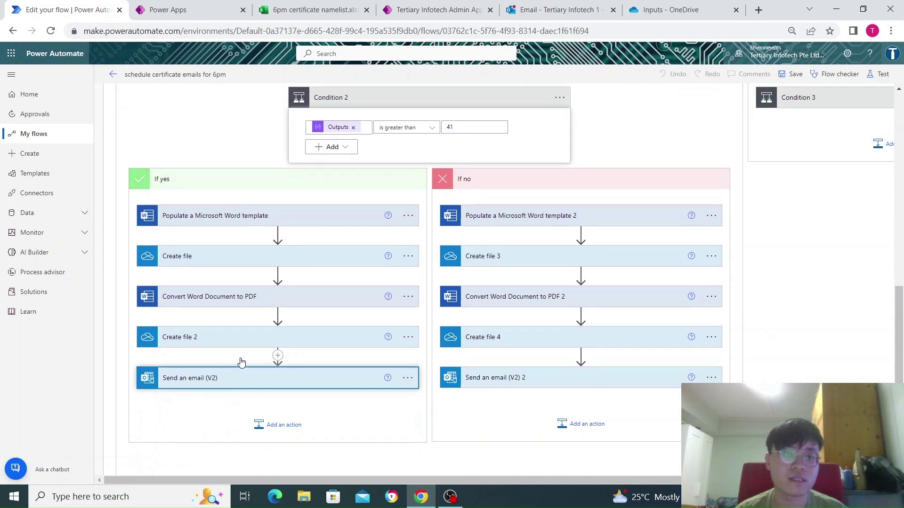
{"action": "left_click", "coordinate": [282, 216]}
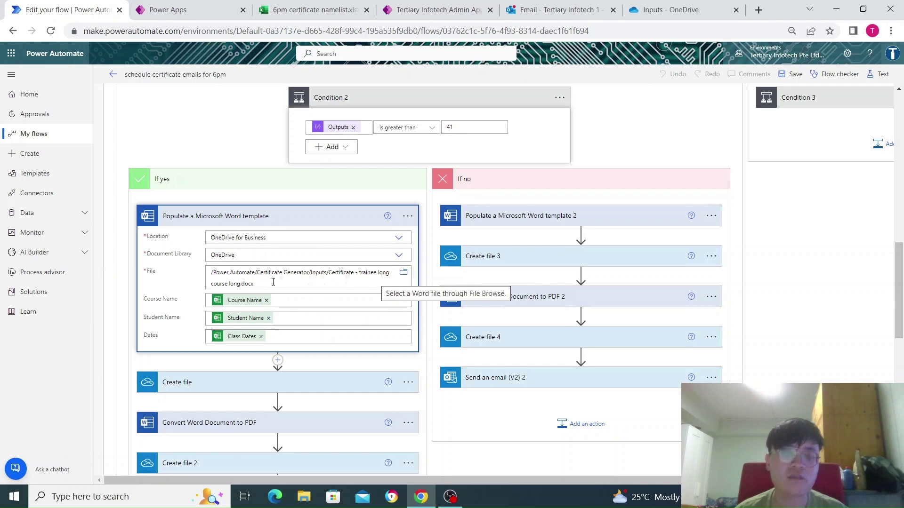
- Review the second, third and fourth Word template steps, including the 'trainee long course long/short' templates
{"action": "scroll", "coordinate": [513, 292], "scroll_direction": "up", "scroll_amount": 4}
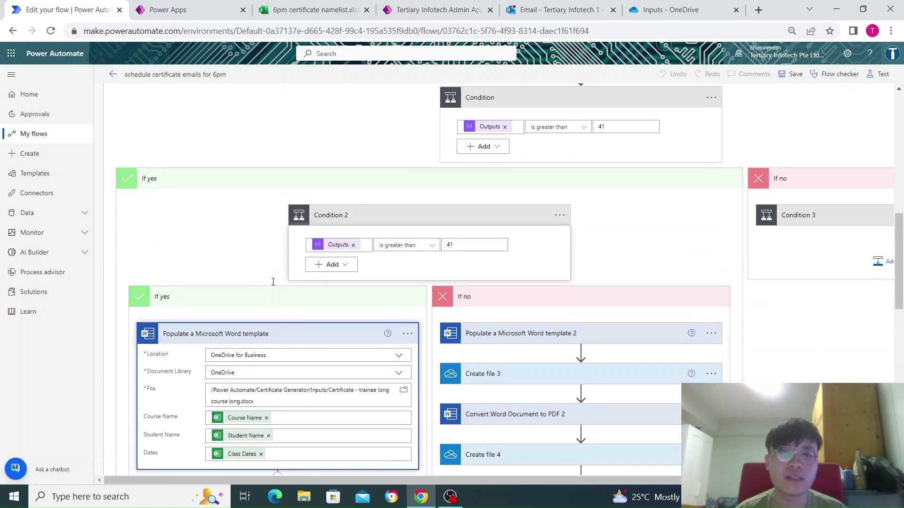
{"action": "scroll", "coordinate": [514, 291], "scroll_direction": "down", "scroll_amount": 3}
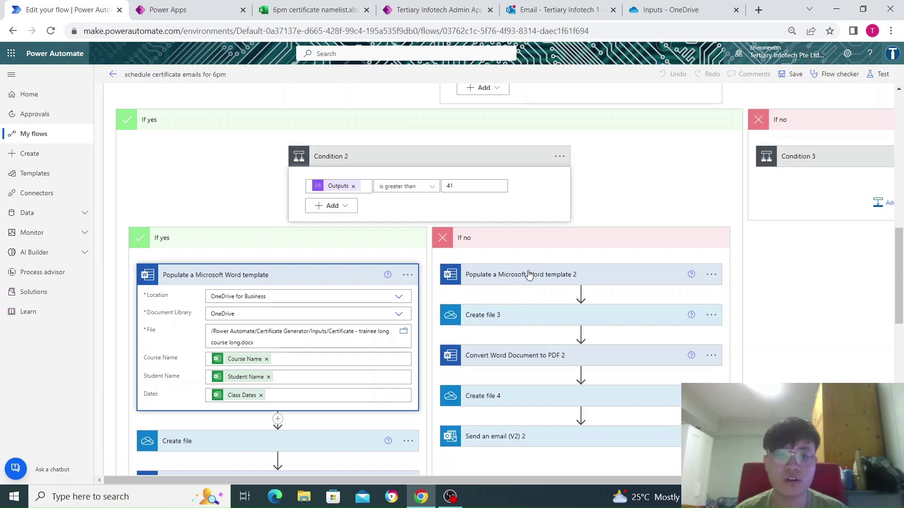
{"action": "left_click", "coordinate": [529, 274]}
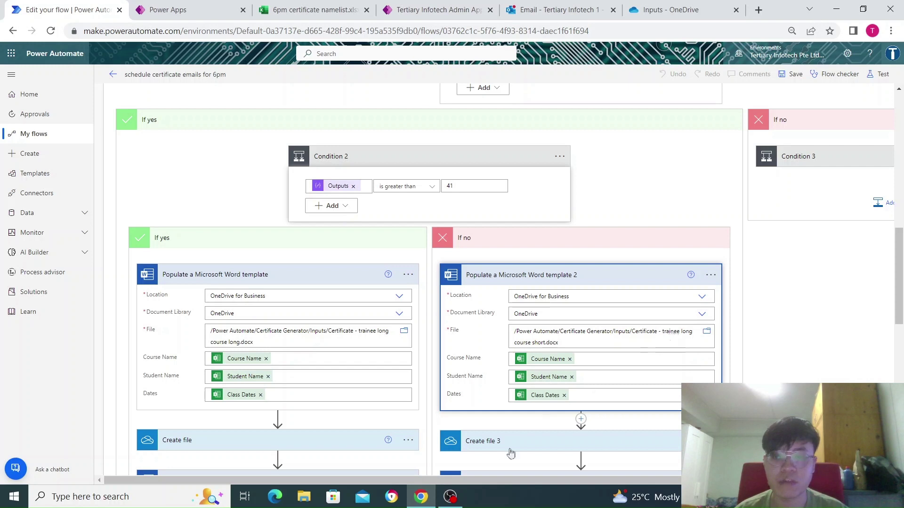
{"action": "left_click_drag", "start_coordinate": [504, 479], "coordinate": [639, 479]}
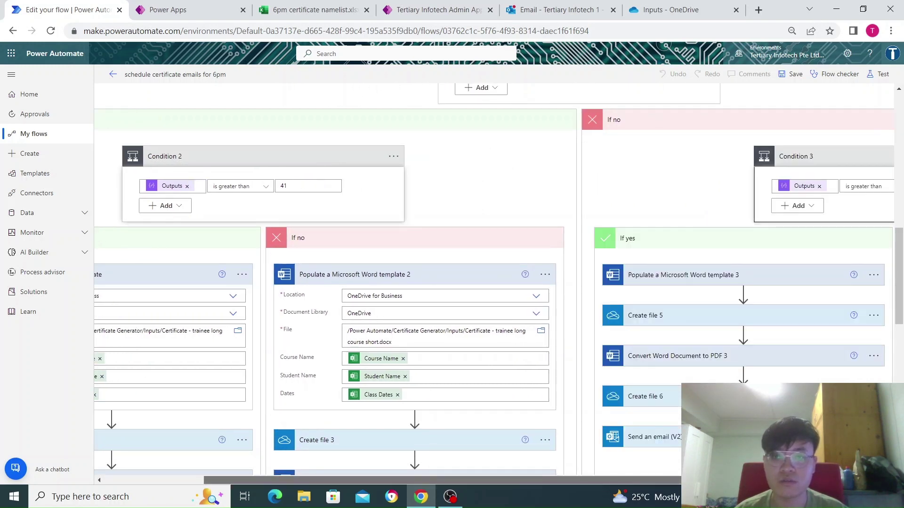
{"action": "left_click_drag", "start_coordinate": [656, 485], "coordinate": [756, 485]}
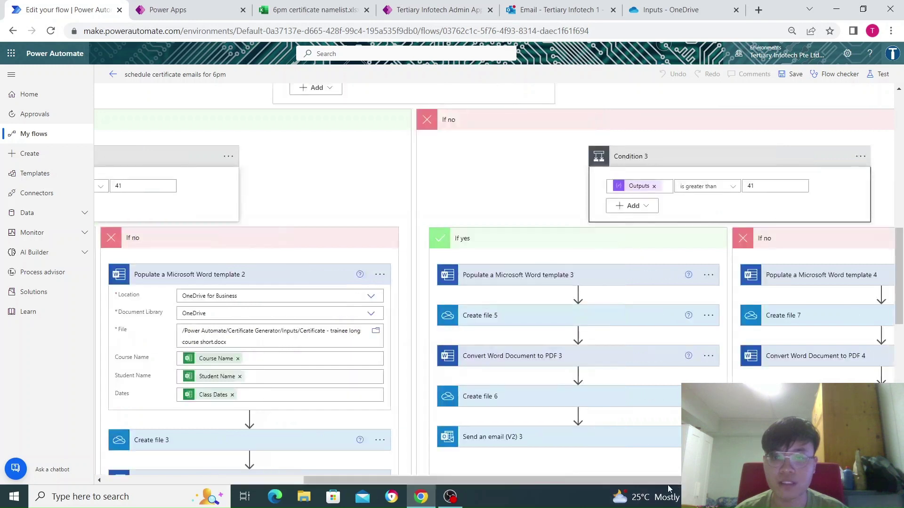
{"action": "left_click", "coordinate": [565, 281]}
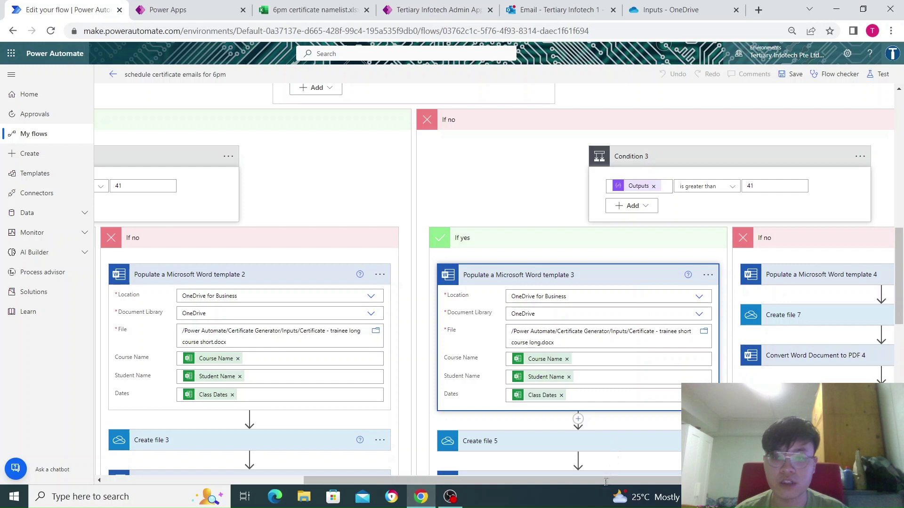
{"action": "left_click_drag", "start_coordinate": [623, 478], "coordinate": [720, 478]}
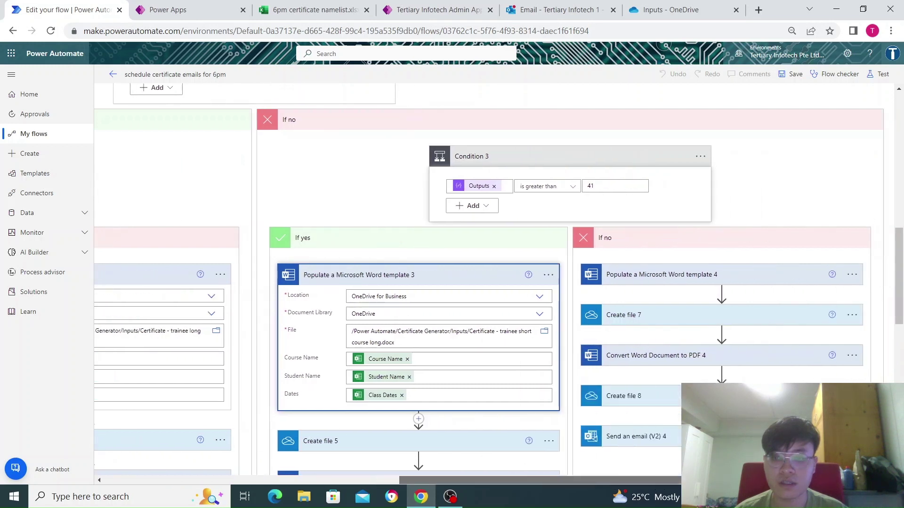
{"action": "left_click", "coordinate": [659, 285]}
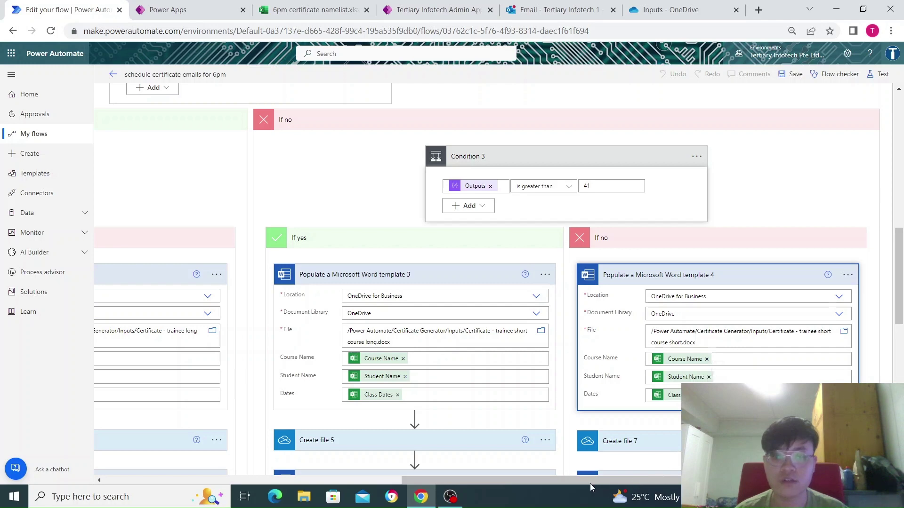
{"action": "left_click_drag", "start_coordinate": [591, 481], "coordinate": [330, 478]}
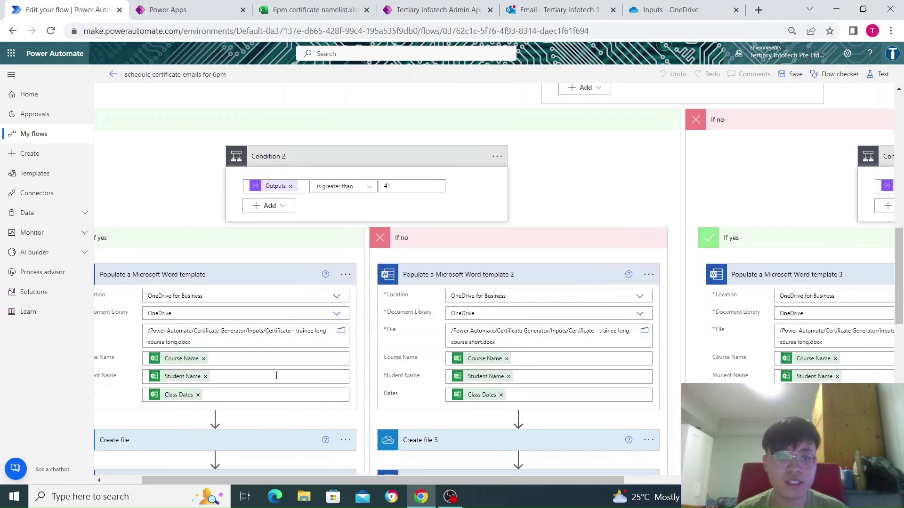
{"action": "left_click", "coordinate": [821, 123]}
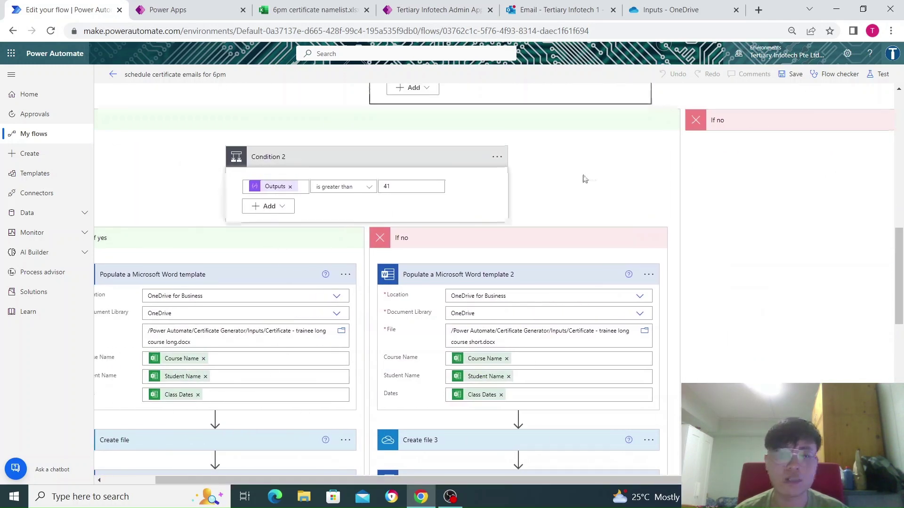
{"action": "scroll", "coordinate": [415, 189], "scroll_direction": "down", "scroll_amount": 1}
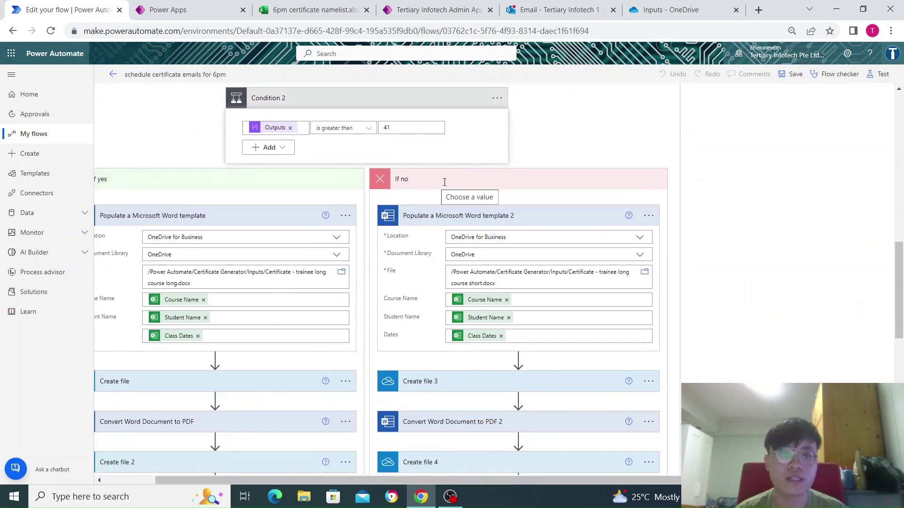
{"action": "left_click", "coordinate": [464, 181]}
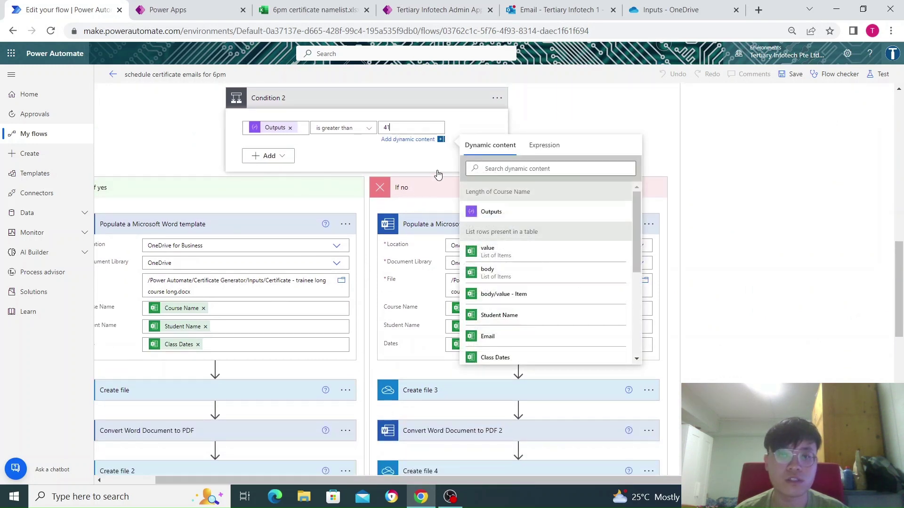
{"action": "left_click", "coordinate": [600, 137]}
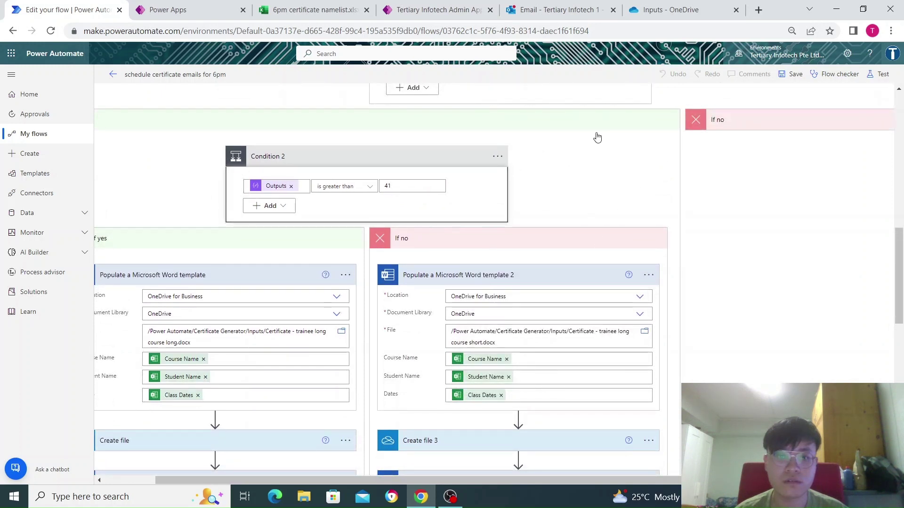
{"action": "mouse_move", "coordinate": [429, 485]}
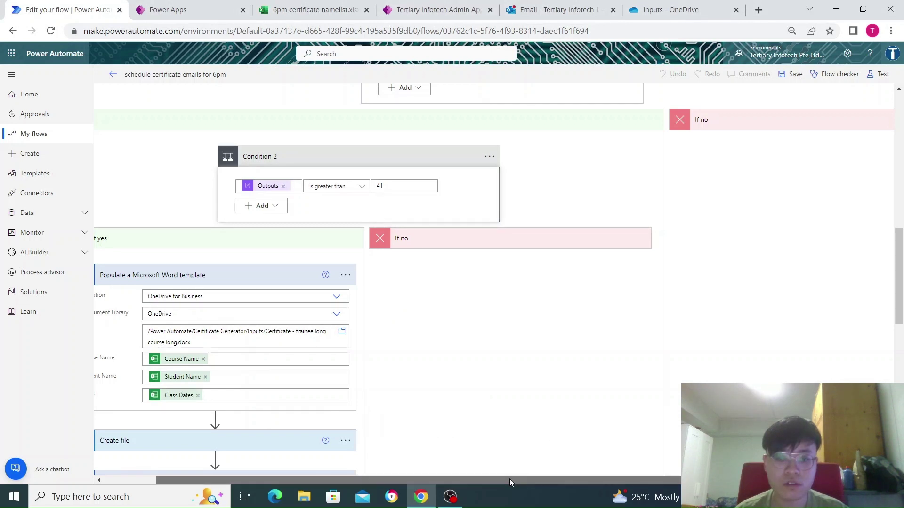
{"action": "left_click_drag", "start_coordinate": [509, 478], "coordinate": [444, 480]}
{"action": "scroll", "coordinate": [311, 312], "scroll_direction": "down", "scroll_amount": 1}
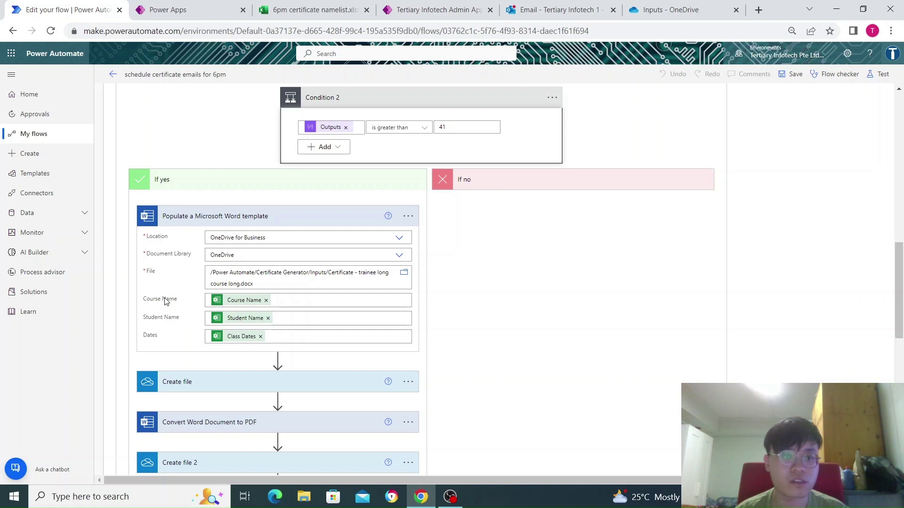
{"action": "mouse_move", "coordinate": [244, 307]}
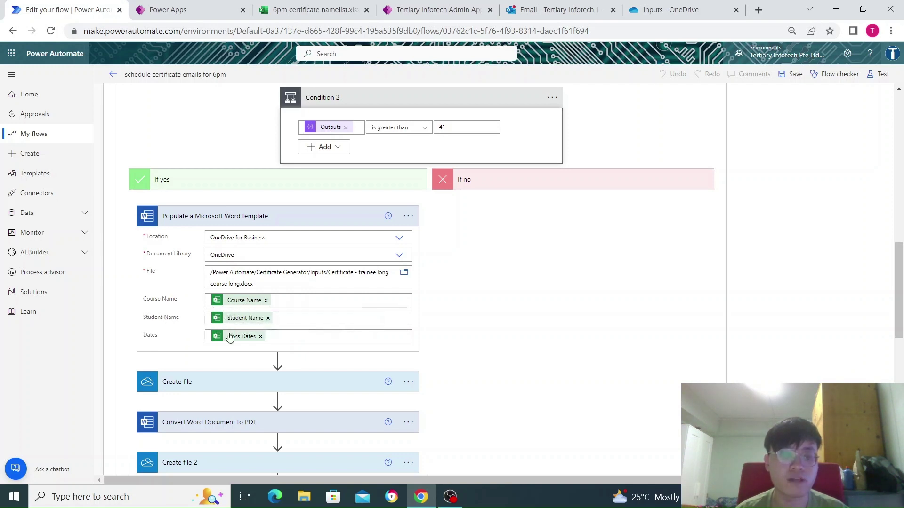
{"action": "scroll", "coordinate": [232, 333], "scroll_direction": "down", "scroll_amount": 1}
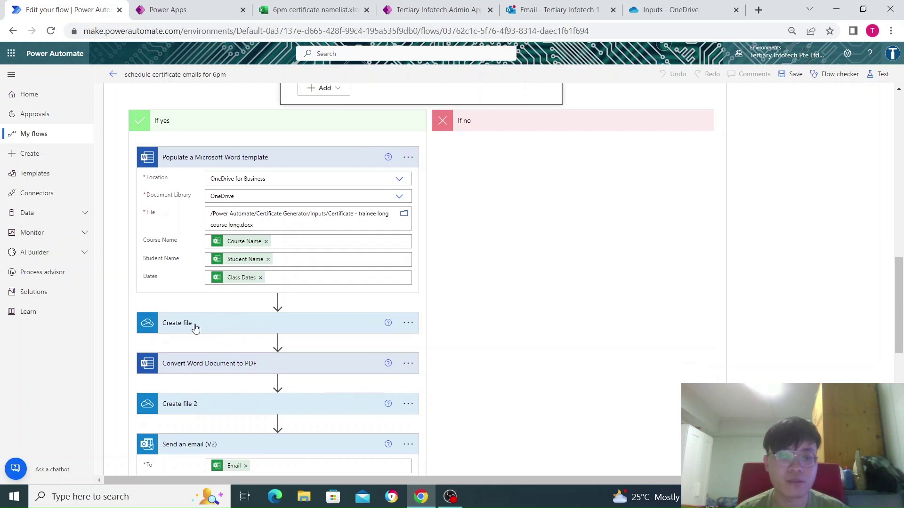
- Expand Create file and Convert Word Document to PDF: .docx saved in Certificate Generator/Outputs, then converted
{"action": "left_click", "coordinate": [220, 325]}
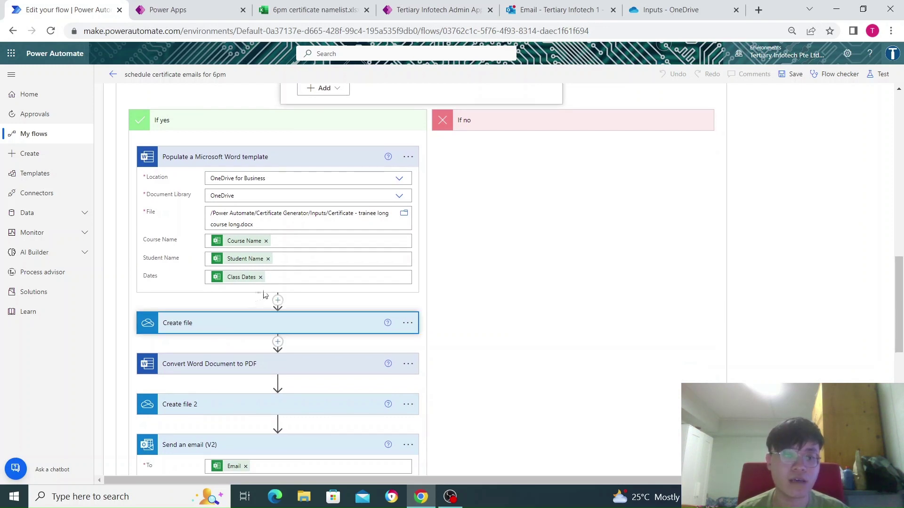
{"action": "scroll", "coordinate": [277, 301], "scroll_direction": "down", "scroll_amount": 1}
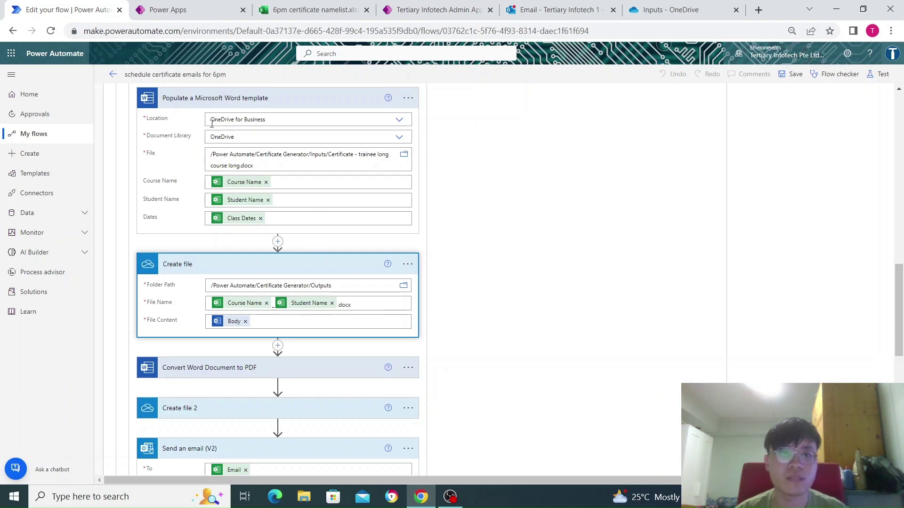
{"action": "scroll", "coordinate": [252, 163], "scroll_direction": "down", "scroll_amount": 3}
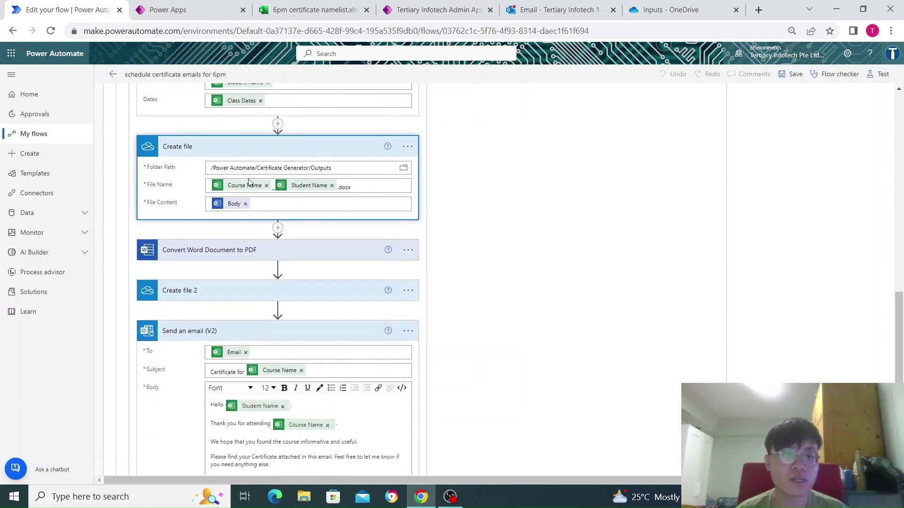
{"action": "left_click", "coordinate": [249, 251]}
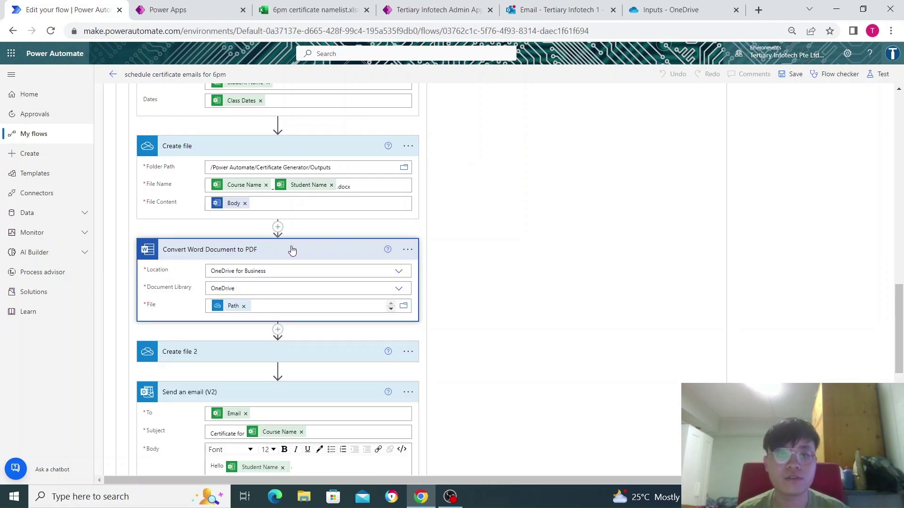
{"action": "scroll", "coordinate": [273, 254], "scroll_direction": "down", "scroll_amount": 1}
{"action": "scroll", "coordinate": [234, 254], "scroll_direction": "up", "scroll_amount": 1}
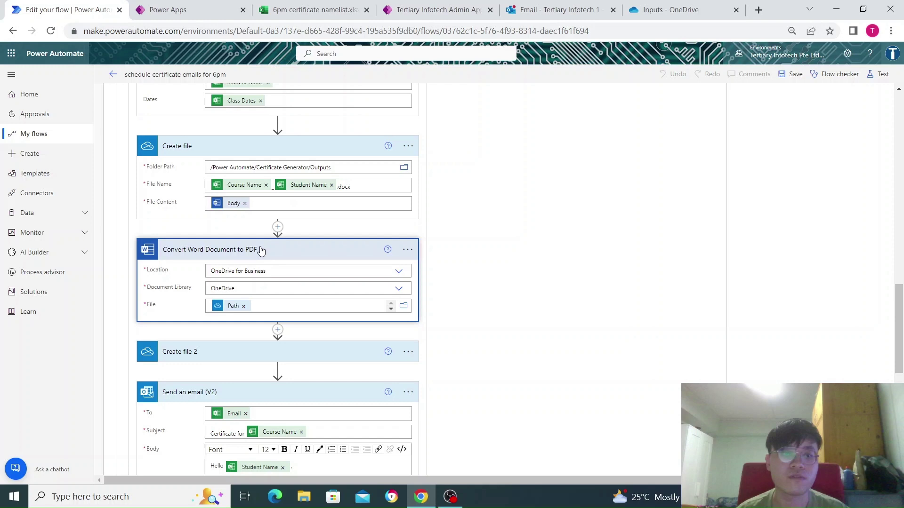
{"action": "scroll", "coordinate": [267, 248], "scroll_direction": "down", "scroll_amount": 1}
- Expand the Create file 2 step to review its settings
{"action": "left_click", "coordinate": [204, 294]}
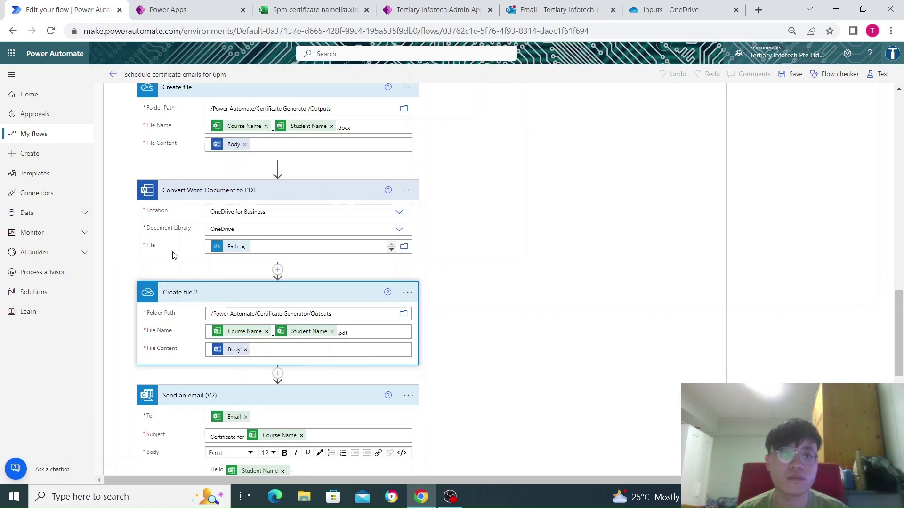
{"action": "scroll", "coordinate": [236, 175], "scroll_direction": "down", "scroll_amount": 3}
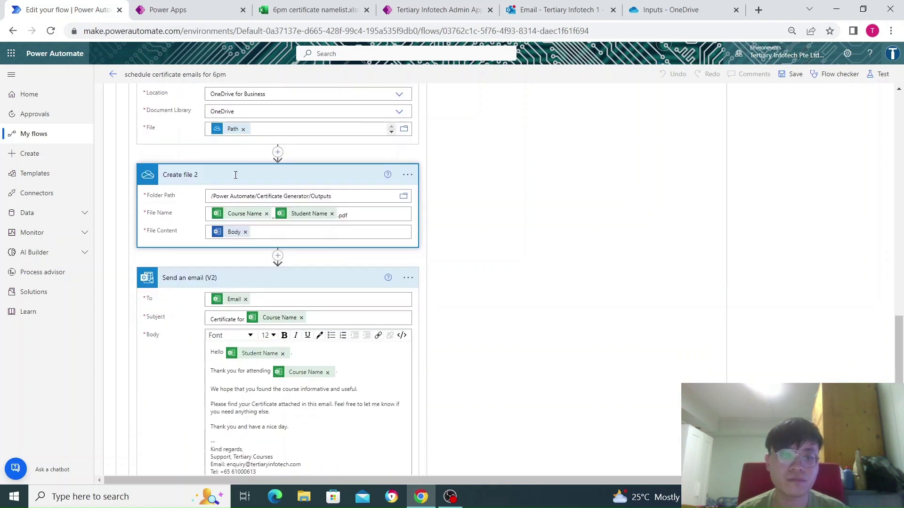
{"action": "scroll", "coordinate": [235, 177], "scroll_direction": "up", "scroll_amount": 1}
{"action": "scroll", "coordinate": [249, 188], "scroll_direction": "down", "scroll_amount": 5}
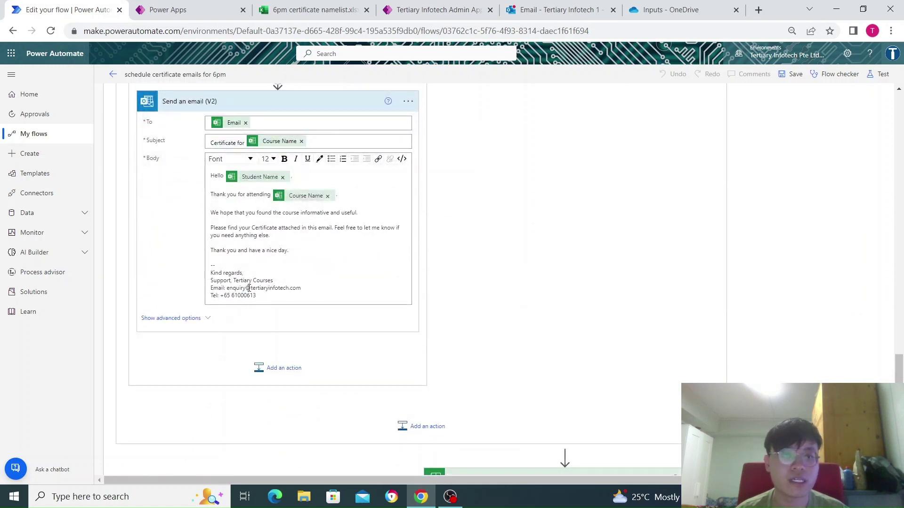
{"action": "scroll", "coordinate": [183, 325], "scroll_direction": "up", "scroll_amount": 1}
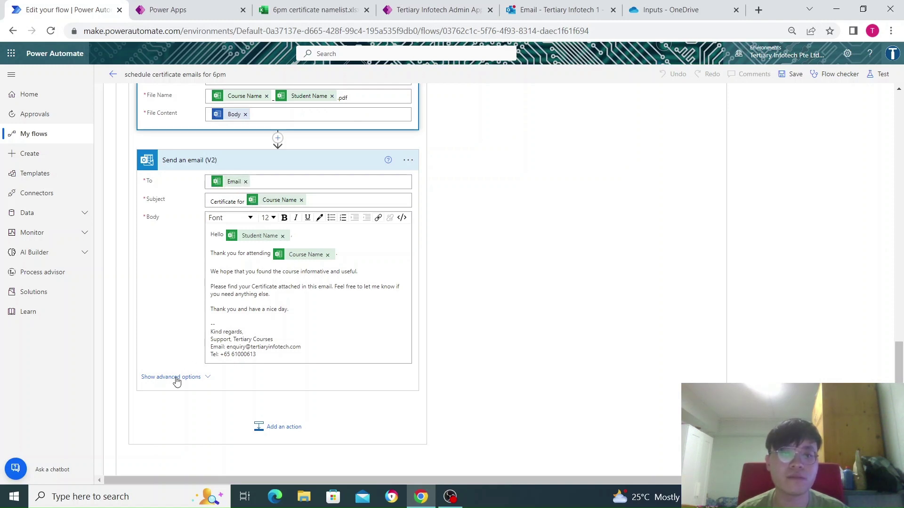
{"action": "scroll", "coordinate": [188, 367], "scroll_direction": "down", "scroll_amount": 3}
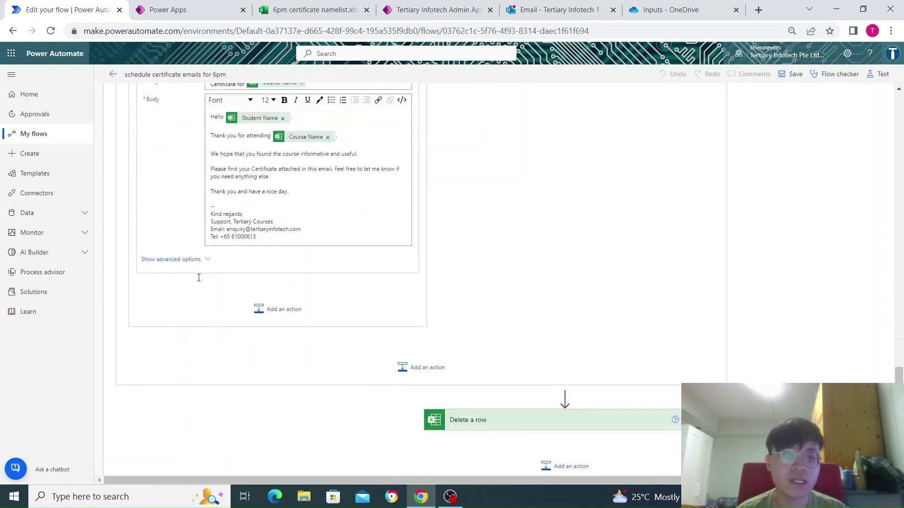
- Show advanced options in Send an email (V2) to review CC, BCC and the certificate attachment
{"action": "left_click", "coordinate": [190, 259]}
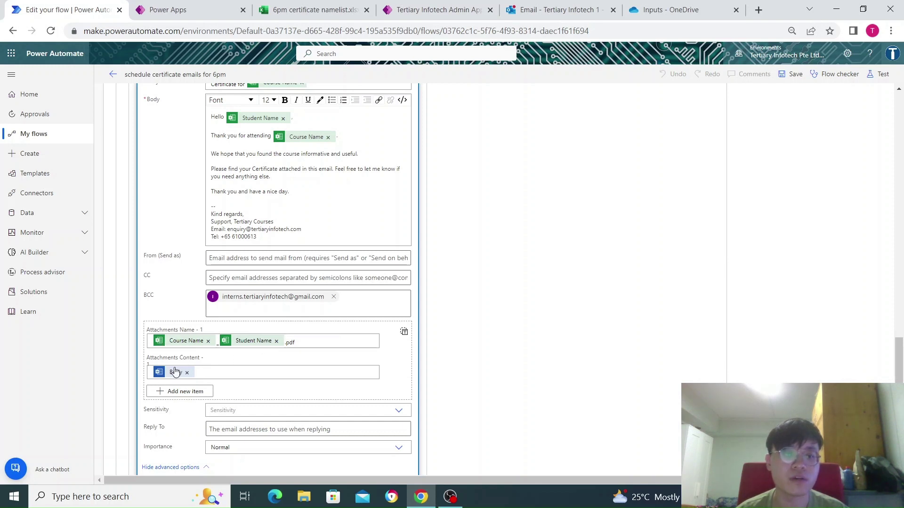
{"action": "scroll", "coordinate": [188, 369], "scroll_direction": "up", "scroll_amount": 3}
{"action": "scroll", "coordinate": [188, 369], "scroll_direction": "up", "scroll_amount": 7}
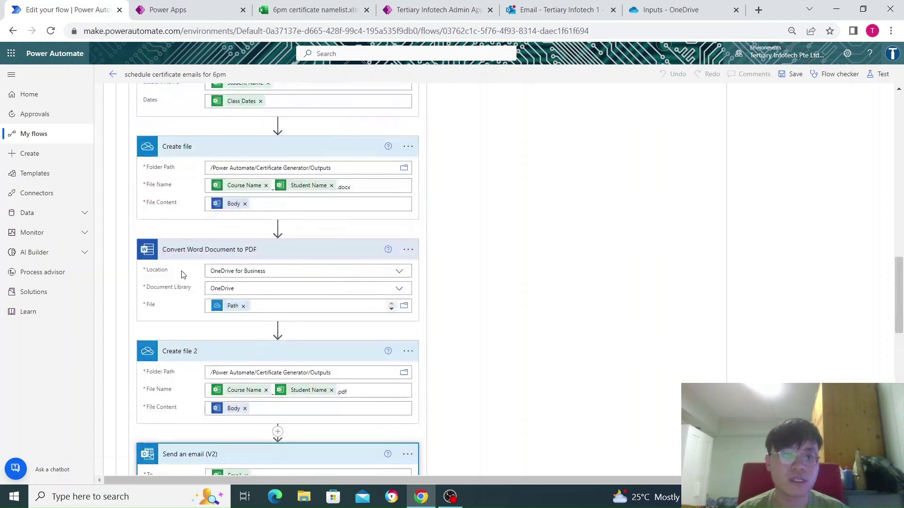
{"action": "scroll", "coordinate": [249, 273], "scroll_direction": "down", "scroll_amount": 15}
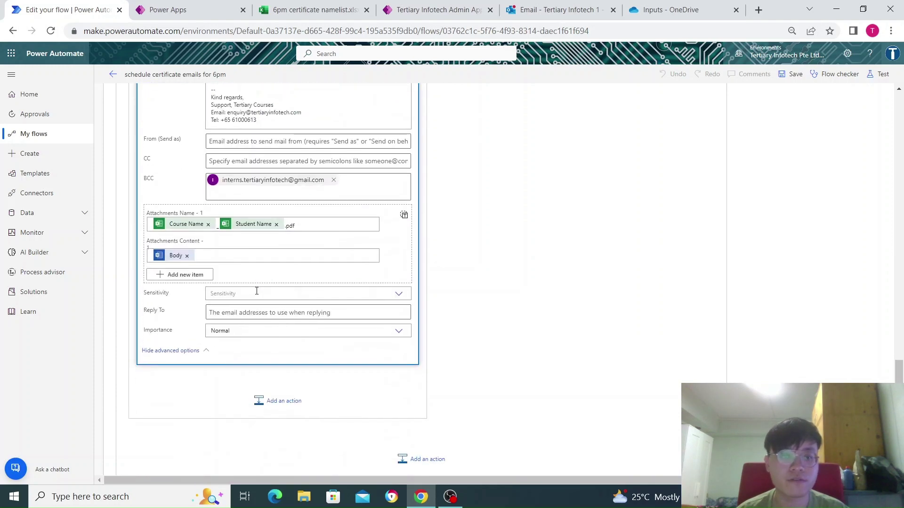
{"action": "scroll", "coordinate": [257, 292], "scroll_direction": "down", "scroll_amount": 3}
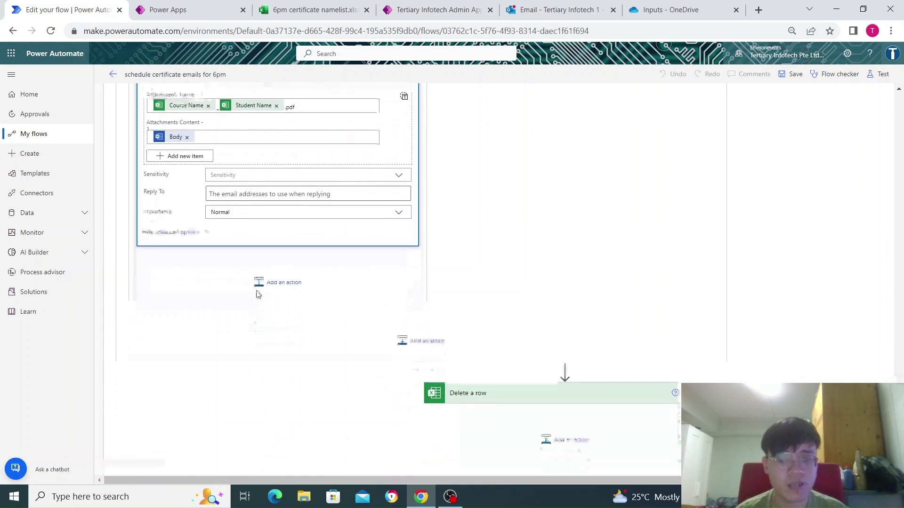
{"action": "scroll", "coordinate": [330, 309], "scroll_direction": "up", "scroll_amount": 20}
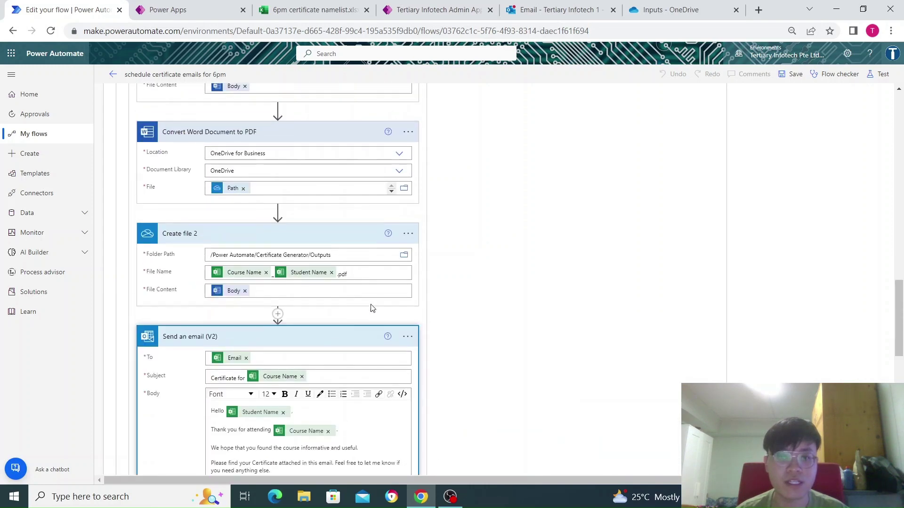
{"action": "scroll", "coordinate": [445, 316], "scroll_direction": "up", "scroll_amount": 10}
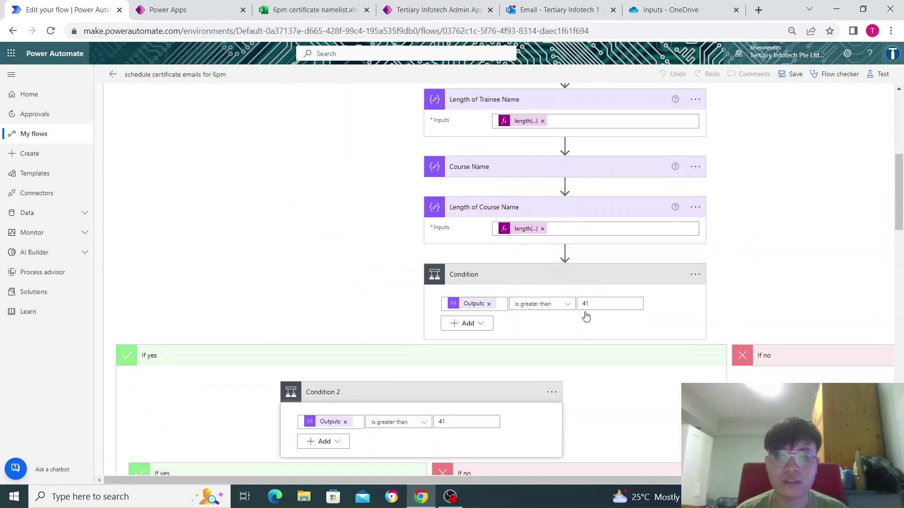
{"action": "left_click", "coordinate": [670, 278]}
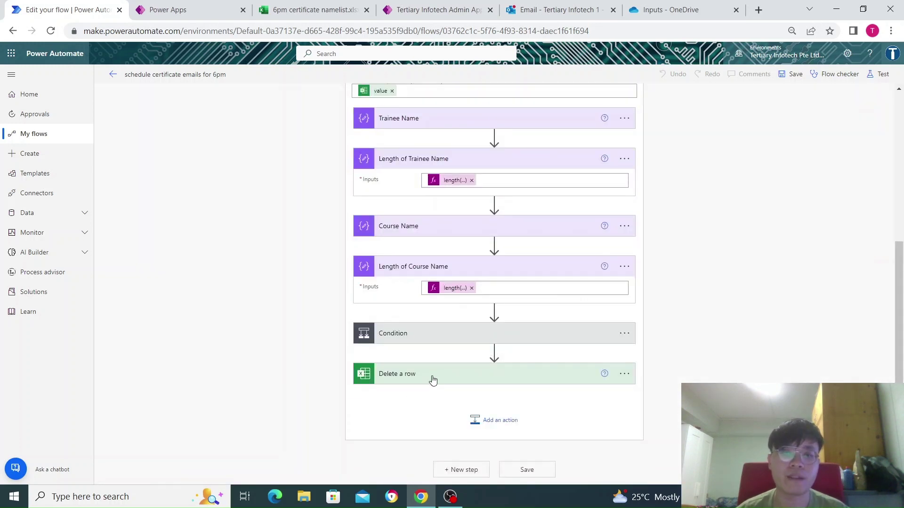
{"action": "scroll", "coordinate": [437, 363], "scroll_direction": "up", "scroll_amount": 4}
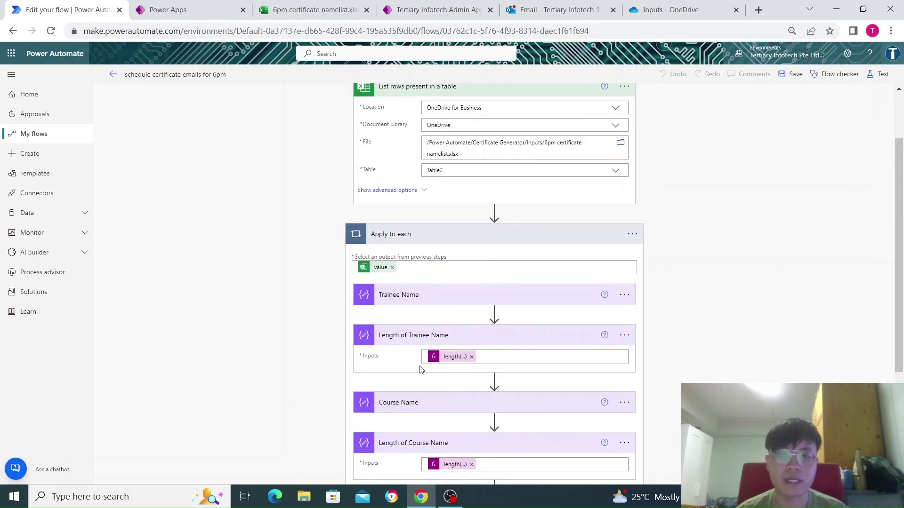
{"action": "scroll", "coordinate": [421, 369], "scroll_direction": "down", "scroll_amount": 4}
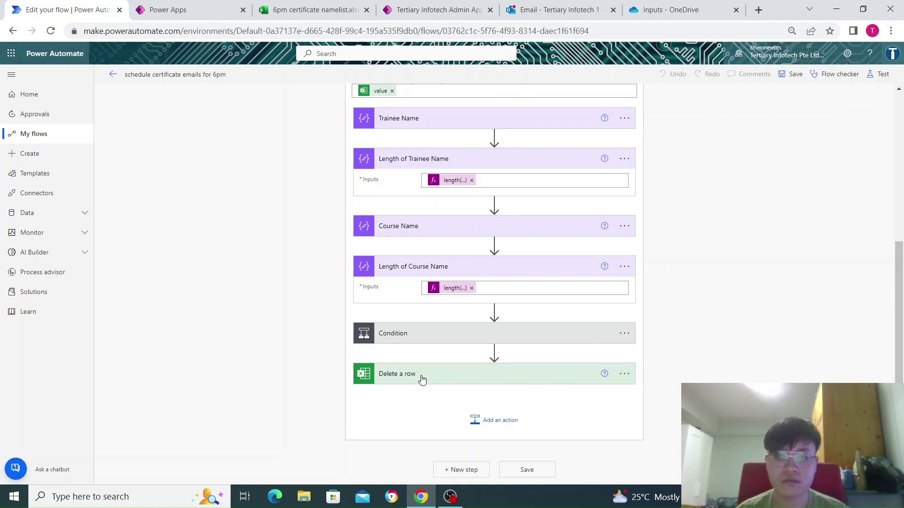
{"action": "scroll", "coordinate": [699, 298], "scroll_direction": "up", "scroll_amount": 5}
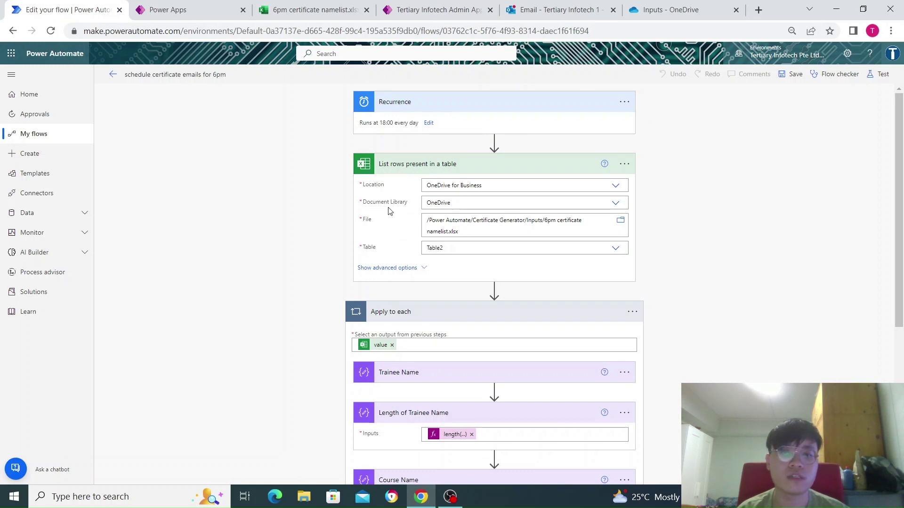
{"action": "scroll", "coordinate": [389, 212], "scroll_direction": "down", "scroll_amount": 1}
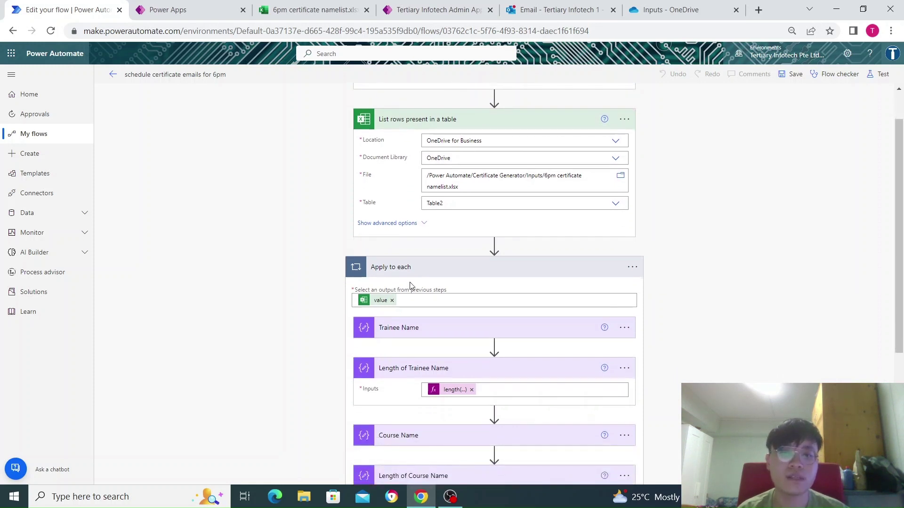
{"action": "scroll", "coordinate": [411, 285], "scroll_direction": "down", "scroll_amount": 2}
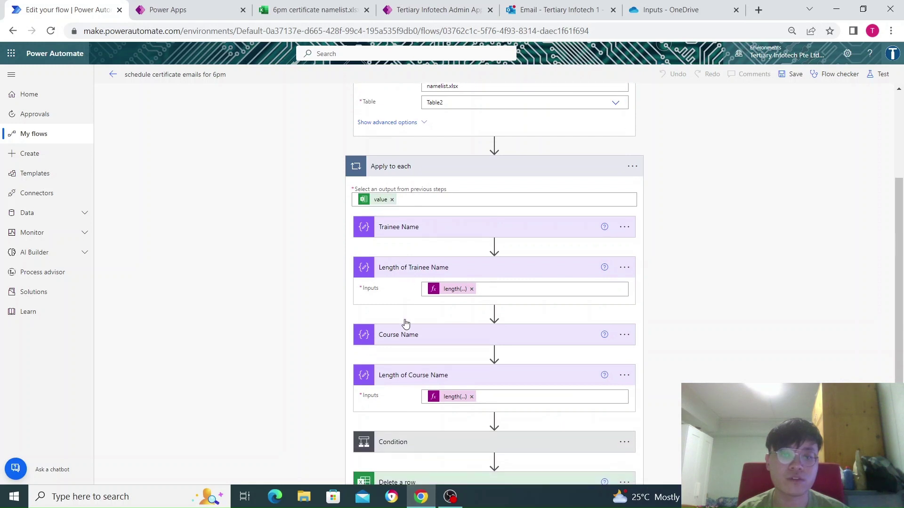
{"action": "scroll", "coordinate": [405, 398], "scroll_direction": "down", "scroll_amount": 2}
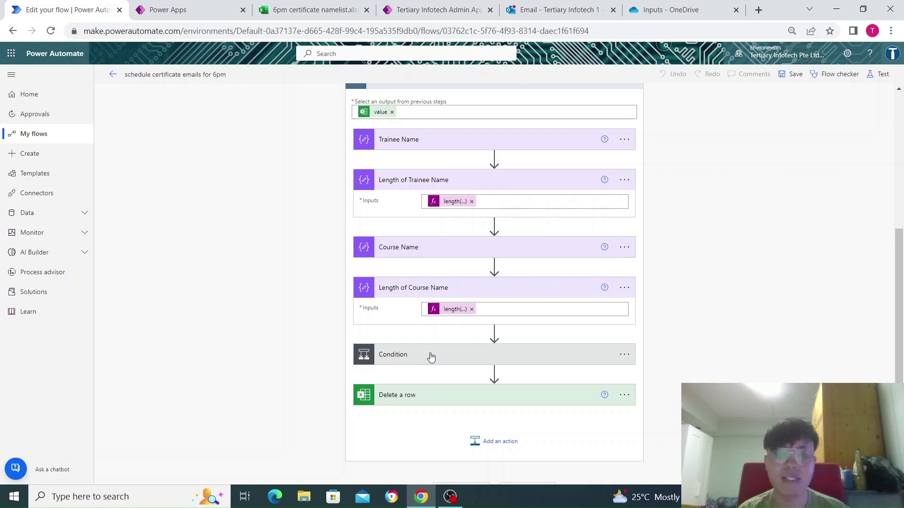
{"action": "scroll", "coordinate": [431, 357], "scroll_direction": "down", "scroll_amount": 1}
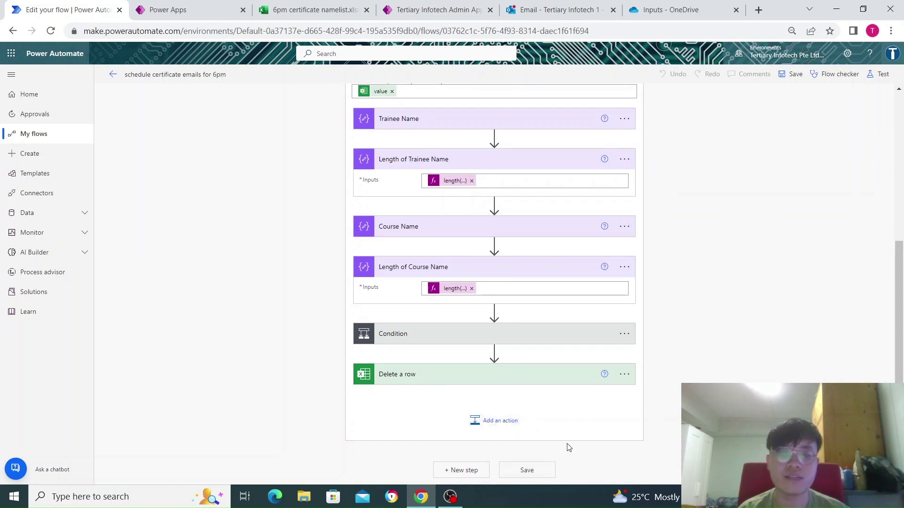
- Save the 6pm email flow, view 'generate certificates preview 6pm' details, and return to Power Apps
{"action": "left_click", "coordinate": [528, 470]}
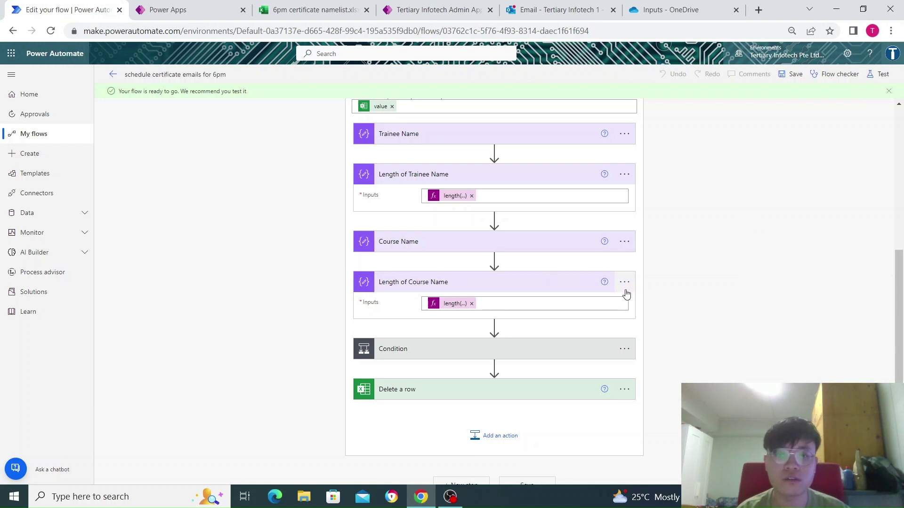
{"action": "scroll", "coordinate": [612, 285], "scroll_direction": "up", "scroll_amount": 5}
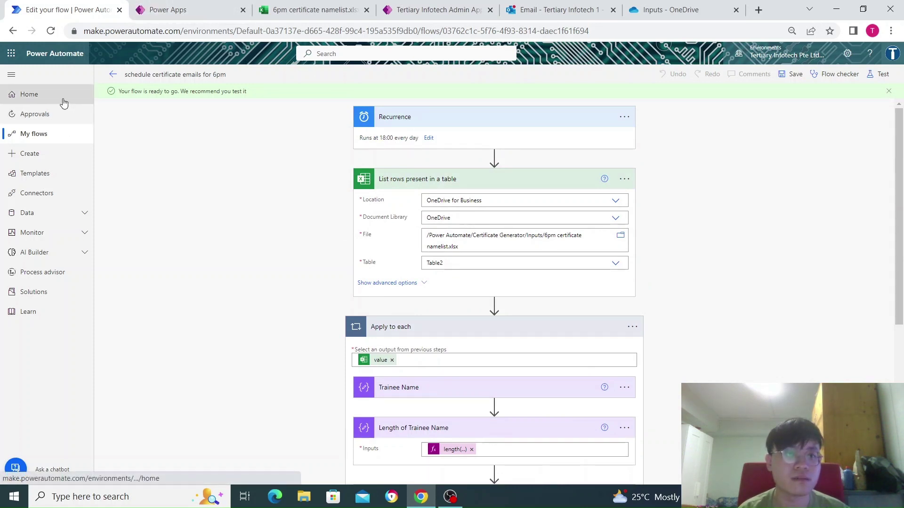
{"action": "left_click", "coordinate": [40, 136]}
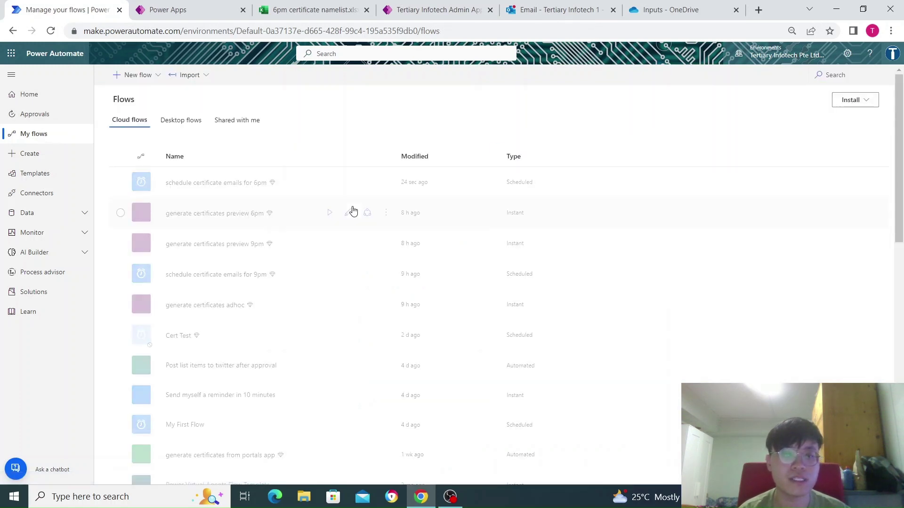
{"action": "left_click", "coordinate": [252, 214]}
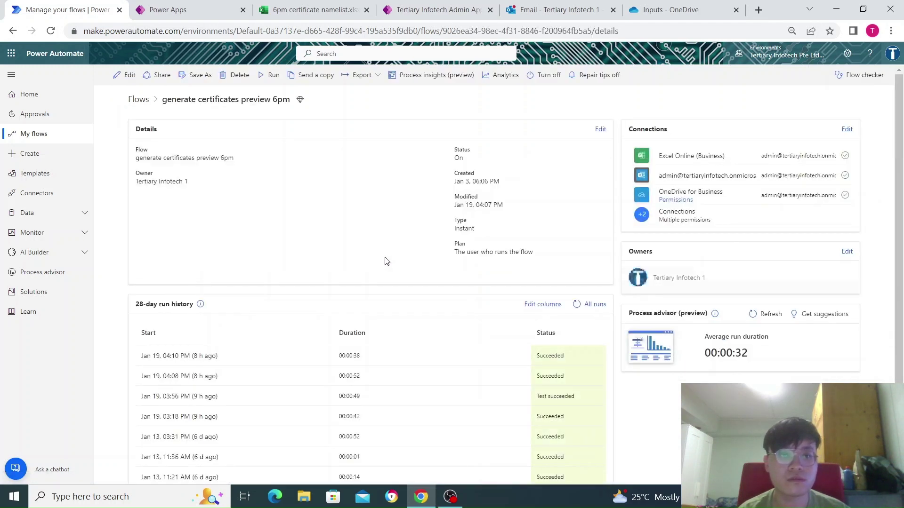
{"action": "left_click", "coordinate": [212, 14]}
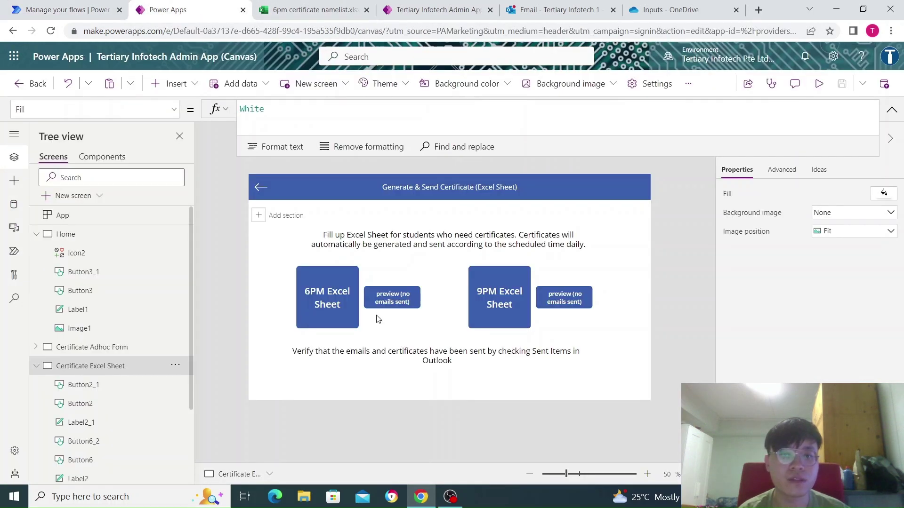
- Select the 6PM 'preview (no emails sent)' button to show its OnSelect formula running generatecertificatespreview6pm
{"action": "left_click", "coordinate": [398, 310]}
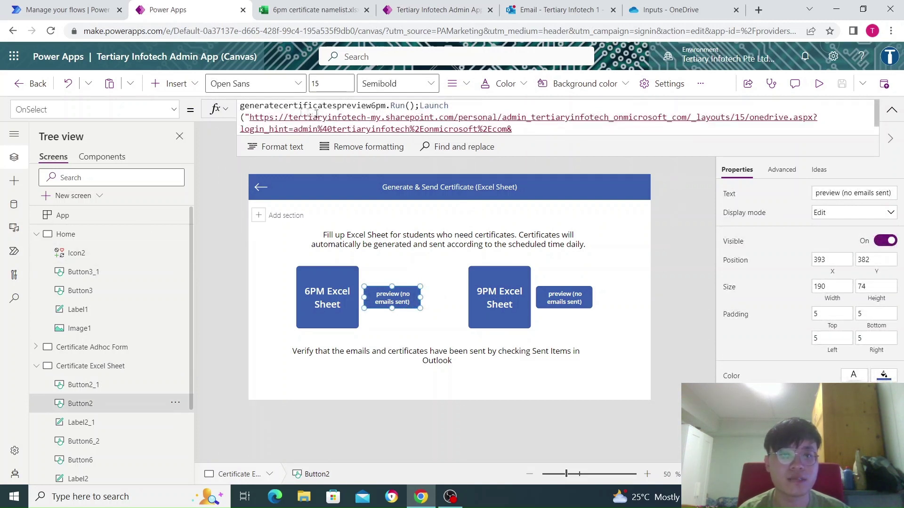
{"action": "left_click", "coordinate": [88, 4]}
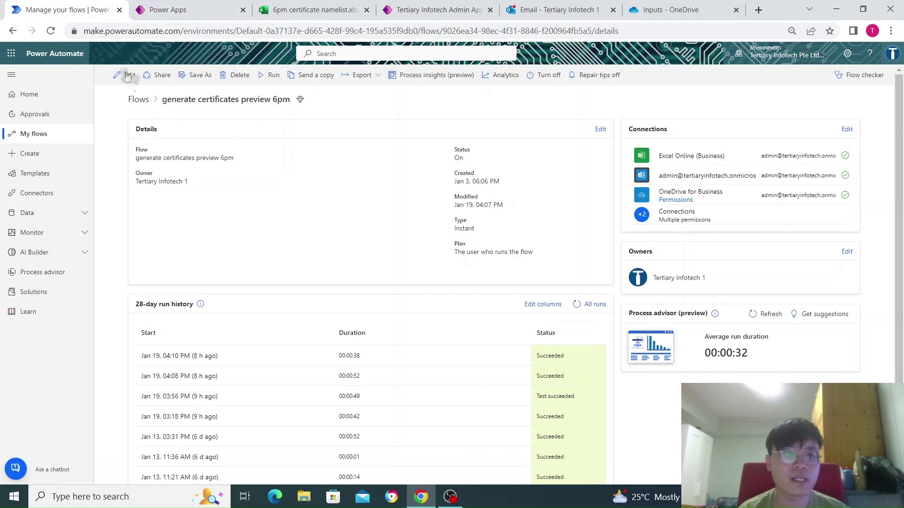
{"action": "left_click", "coordinate": [221, 10]}
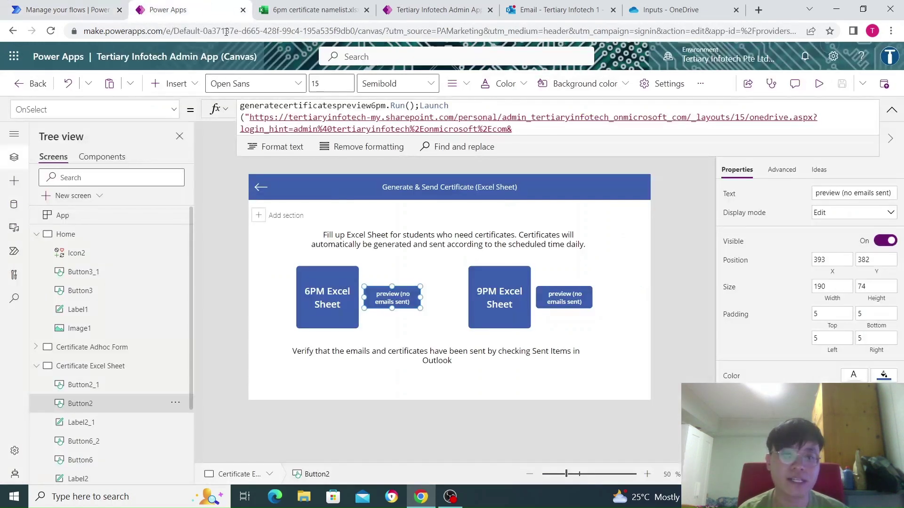
- List the app's connected flows, cancel Add flow, then inspect the formula's OneDrive link
{"action": "left_click", "coordinate": [15, 254]}
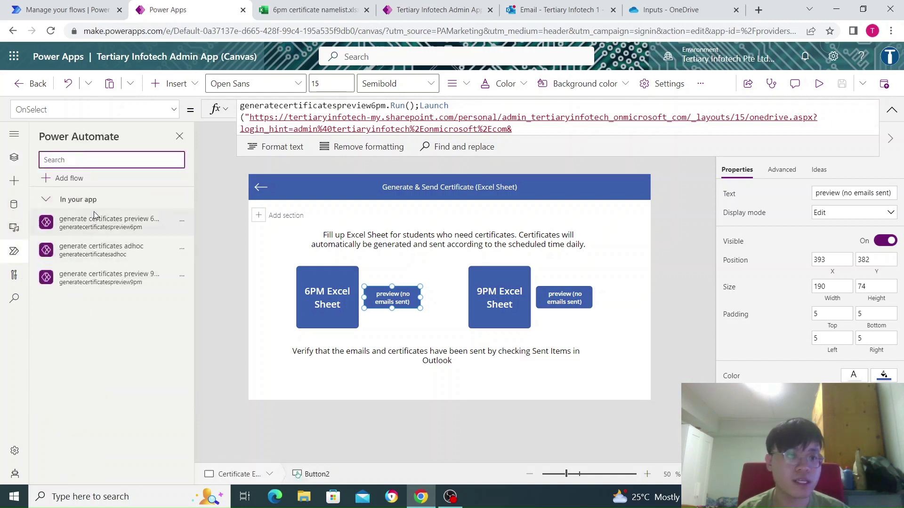
{"action": "left_click", "coordinate": [65, 179]}
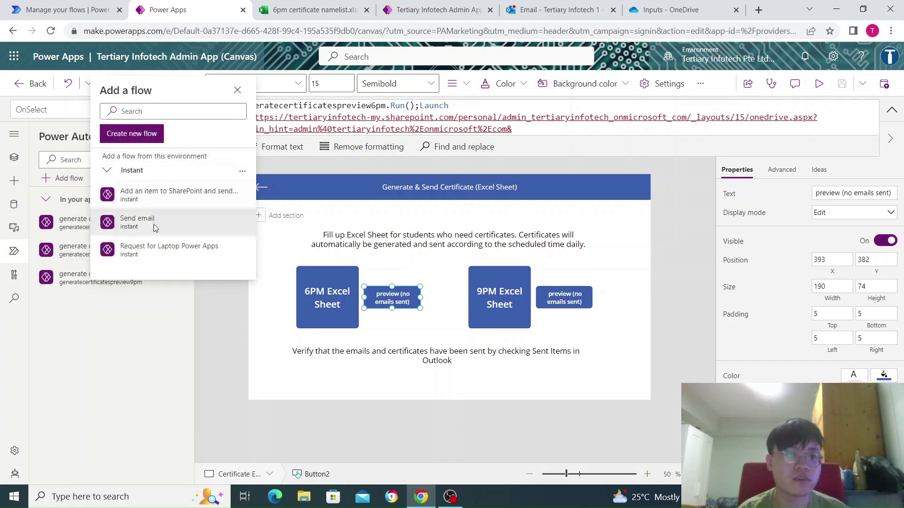
{"action": "mouse_move", "coordinate": [156, 229]}
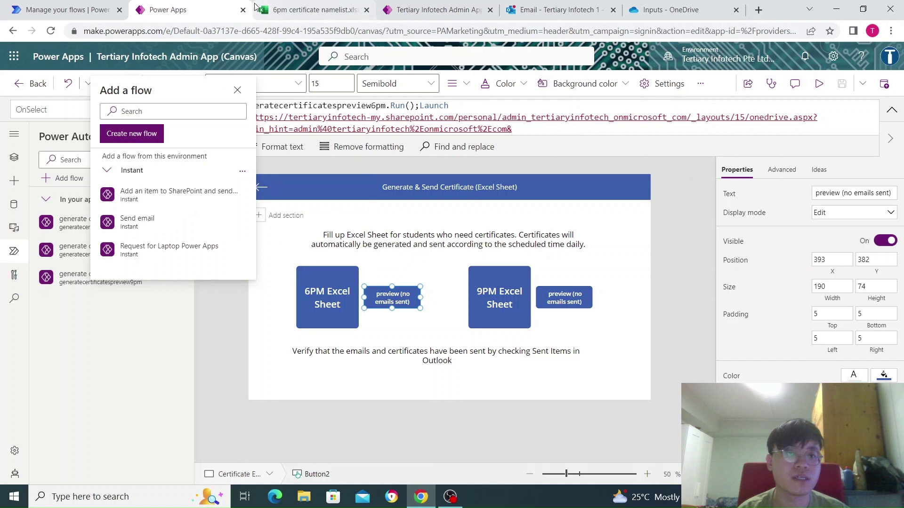
{"action": "left_click", "coordinate": [237, 91]}
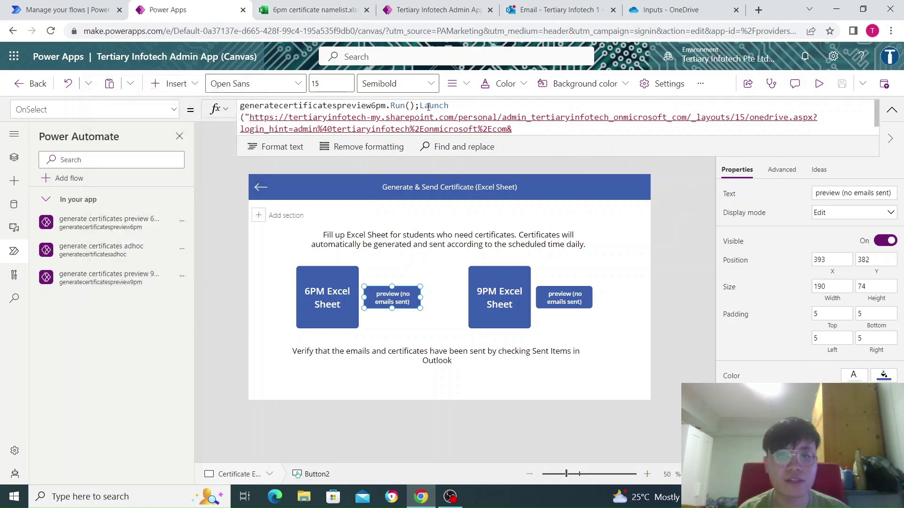
{"action": "left_click", "coordinate": [490, 126]}
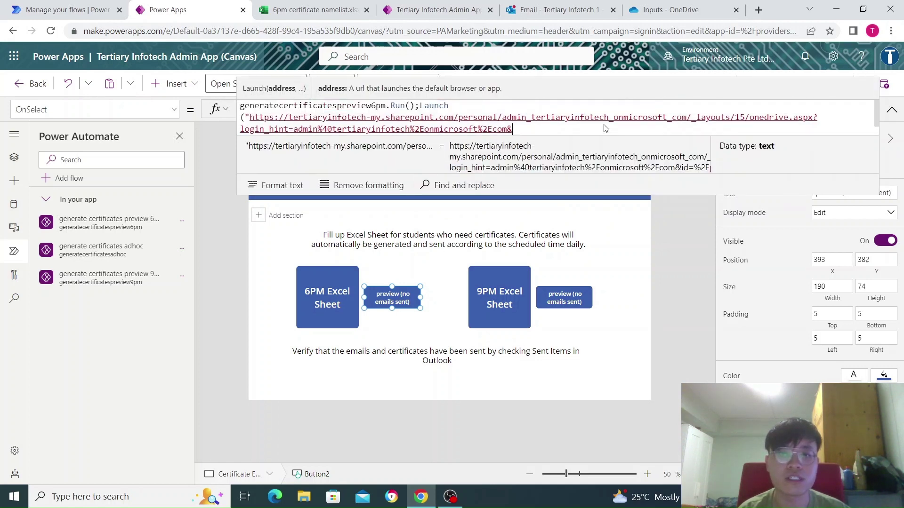
- Open a preview_ certificate PDF in Certificate Generator's Outputs folder, then close OneDrive and return to the preview flow
{"action": "left_click", "coordinate": [681, 4]}
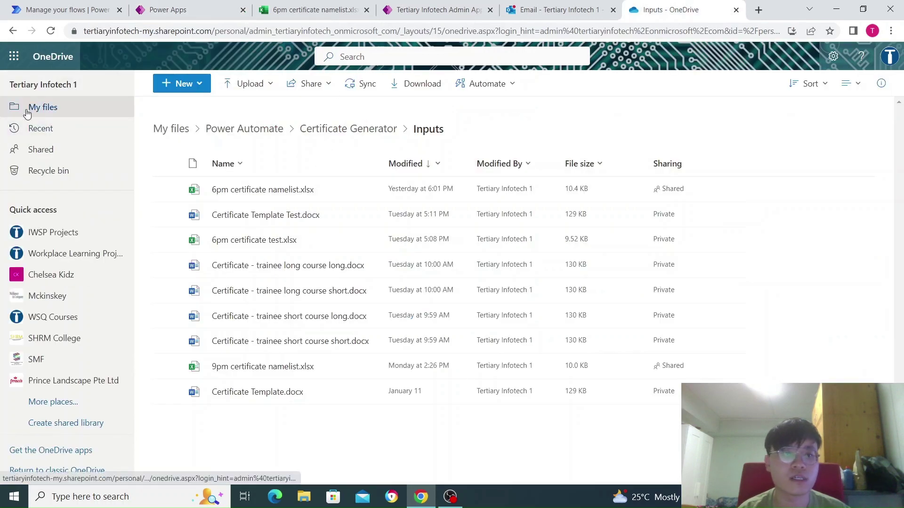
{"action": "left_click", "coordinate": [11, 32]}
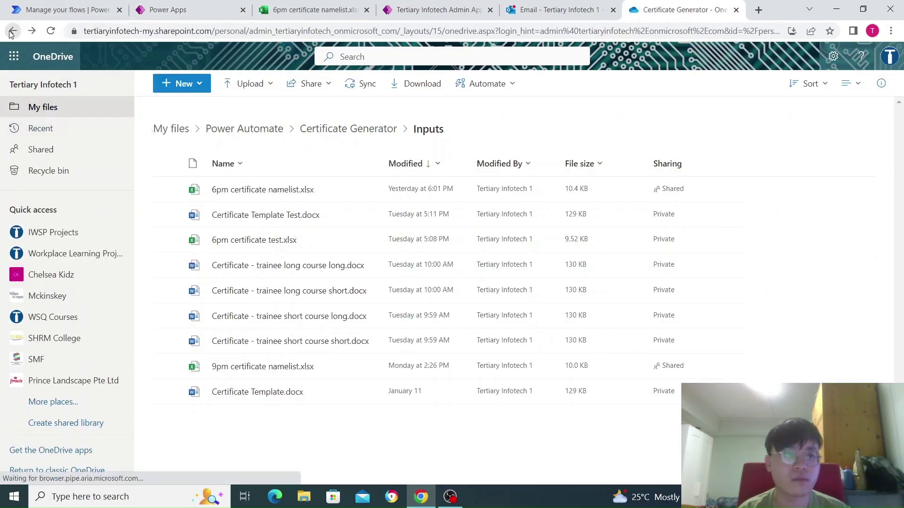
{"action": "left_click", "coordinate": [229, 216]}
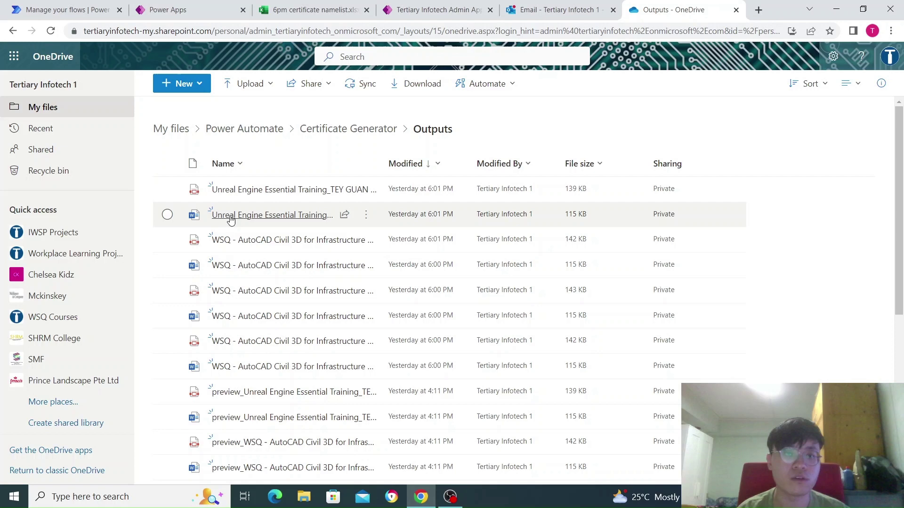
{"action": "scroll", "coordinate": [267, 252], "scroll_direction": "down", "scroll_amount": 5}
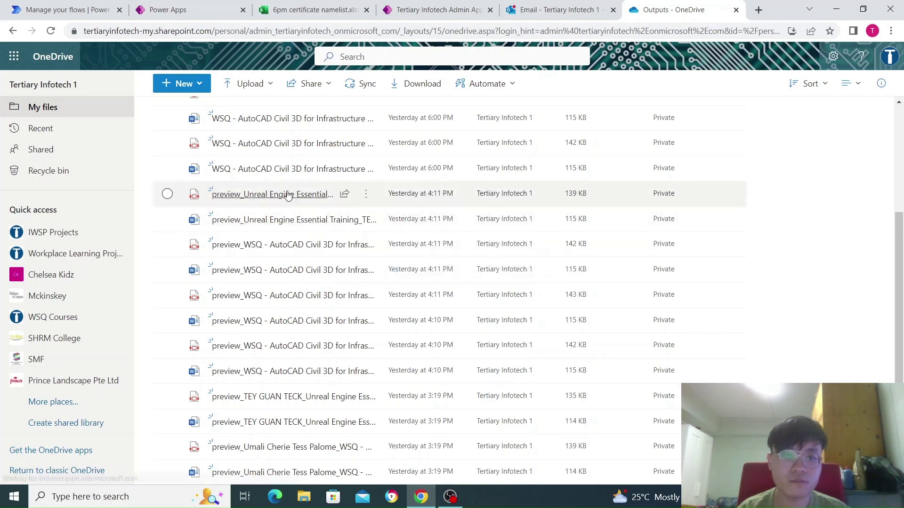
{"action": "double_click", "coordinate": [436, 195]}
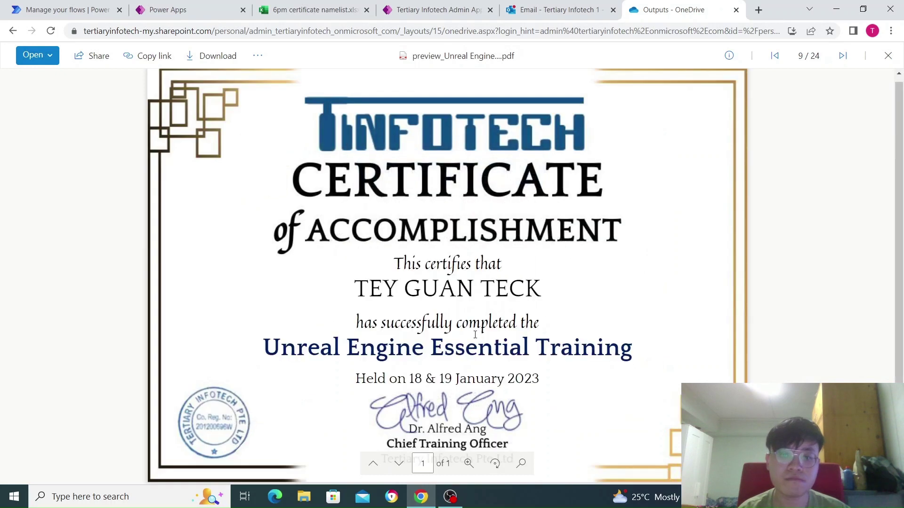
{"action": "left_click", "coordinate": [736, 10]}
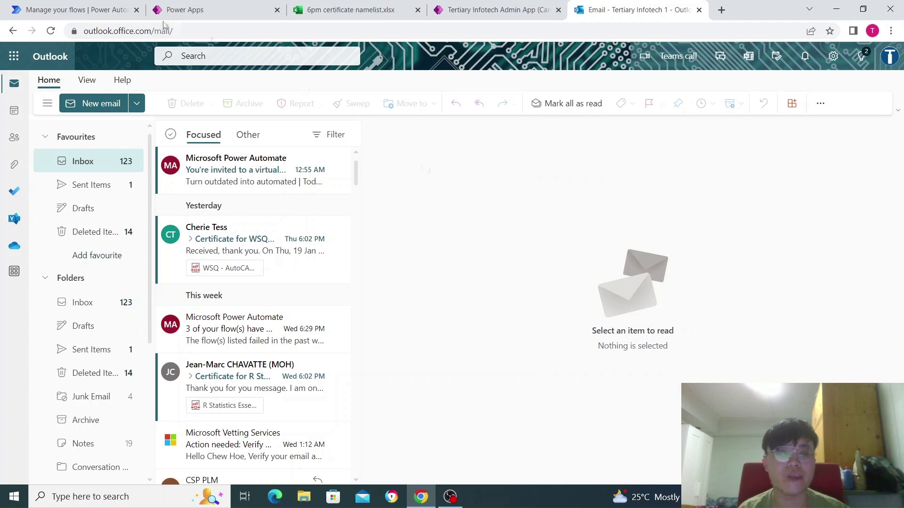
{"action": "left_click", "coordinate": [96, 11]}
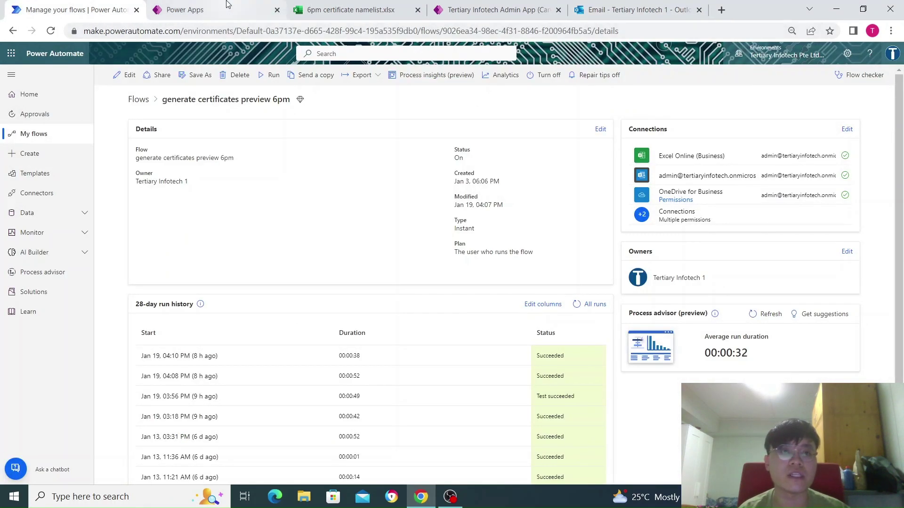